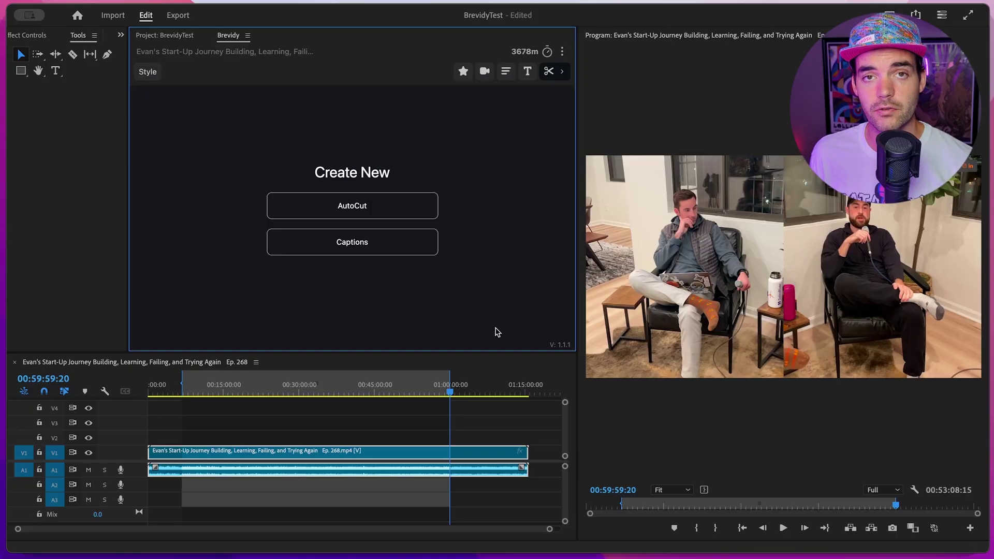
Move the playhead to the sequence end and start a new Brevidy AutoCut.
{"action": "left_click", "coordinate": [484, 386]}
{"action": "left_click_drag", "start_coordinate": [484, 386], "coordinate": [529, 385]}
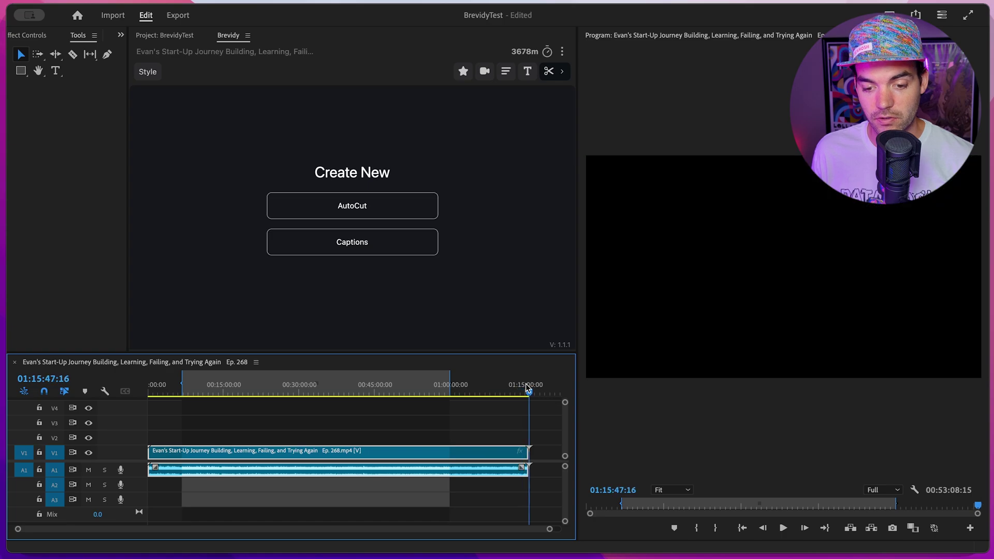
{"action": "left_click", "coordinate": [384, 209]}
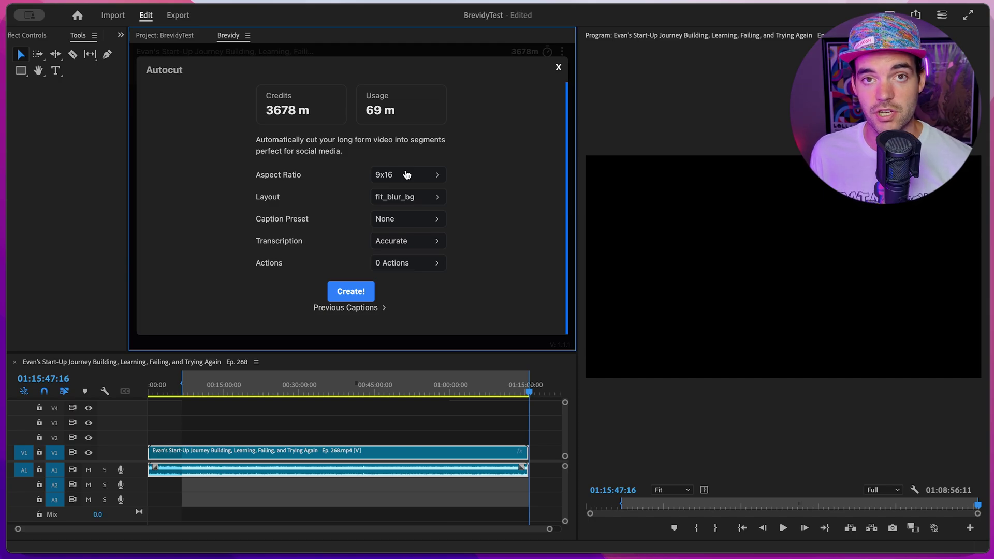
Keep the 9x16 aspect ratio and the fit_blur_bg layout.
{"action": "left_click", "coordinate": [407, 175]}
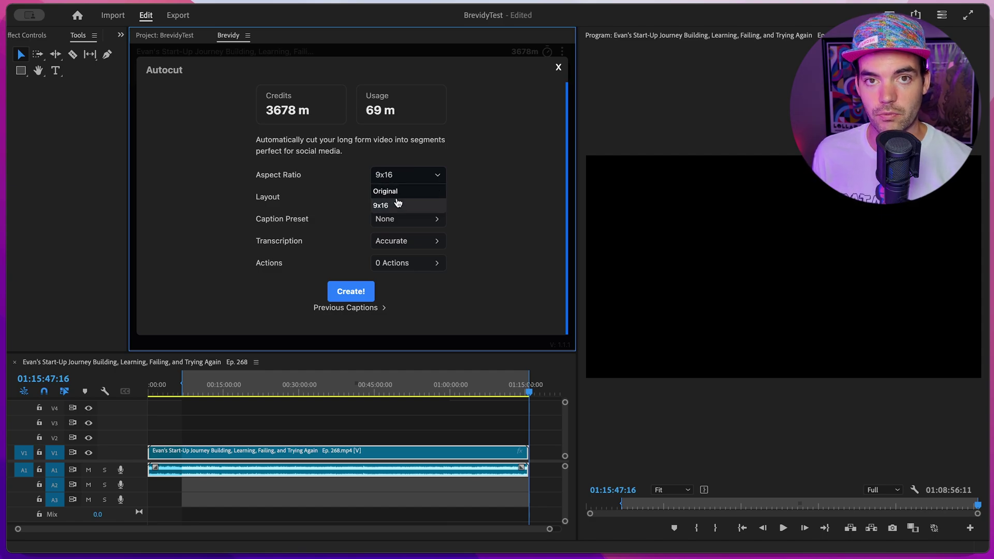
{"action": "left_click", "coordinate": [401, 174]}
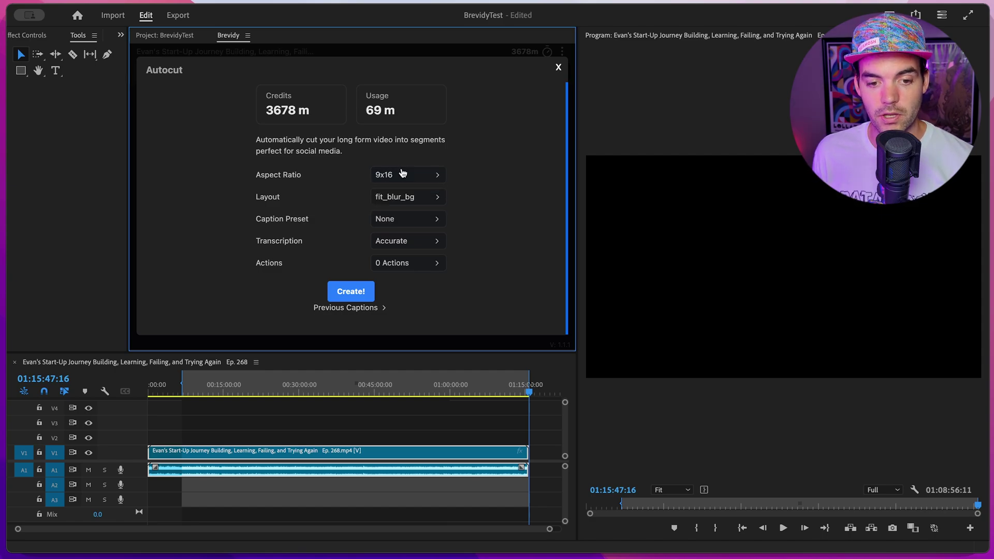
{"action": "left_click", "coordinate": [399, 200]}
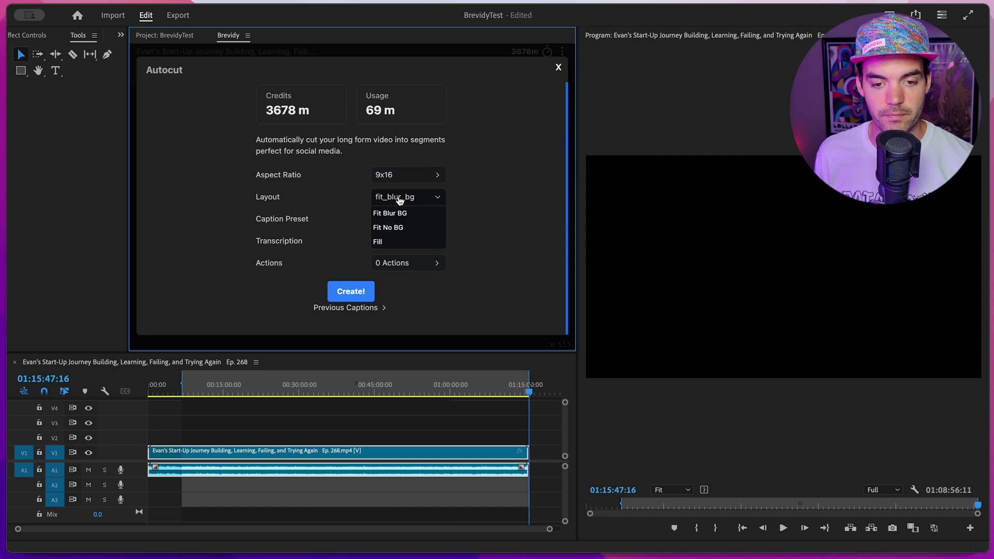
{"action": "left_click", "coordinate": [432, 197]}
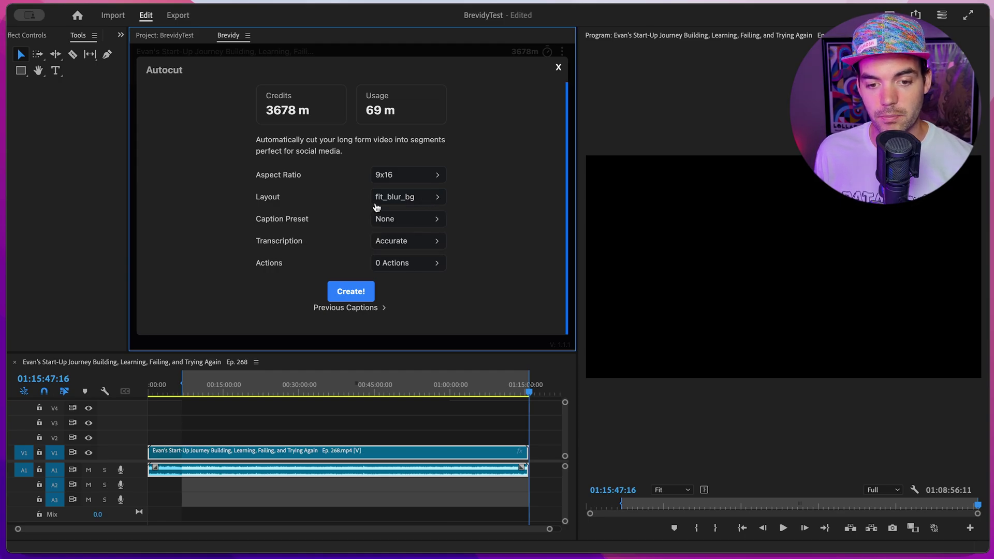
Choose BG Follow from the Trending caption presets, then bring up the transcription settings.
{"action": "left_click", "coordinate": [394, 223]}
{"action": "scroll", "coordinate": [311, 196], "scroll_direction": "down", "scroll_amount": 1}
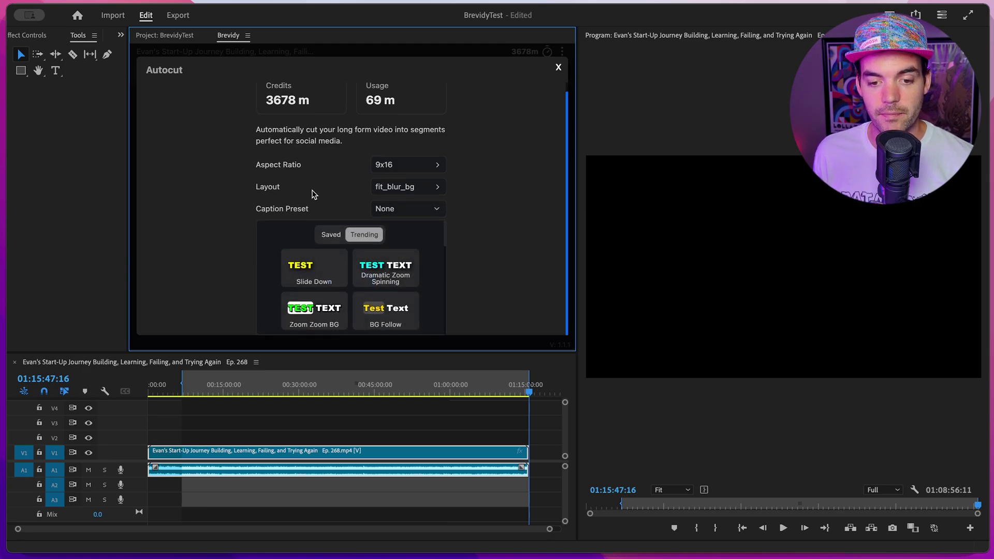
{"action": "scroll", "coordinate": [375, 266], "scroll_direction": "down", "scroll_amount": 1}
{"action": "scroll", "coordinate": [375, 266], "scroll_direction": "down", "scroll_amount": 1}
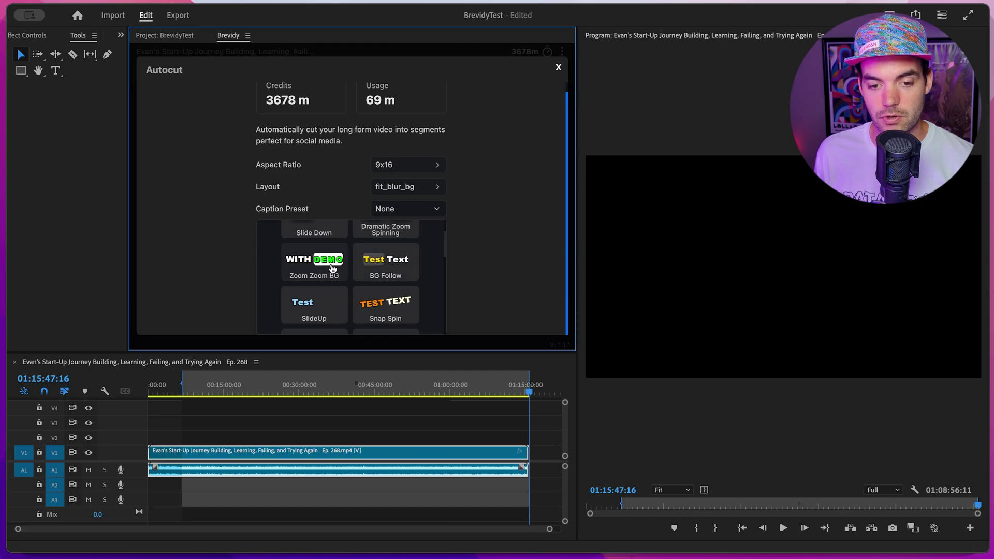
{"action": "scroll", "coordinate": [337, 269], "scroll_direction": "down", "scroll_amount": 1}
{"action": "scroll", "coordinate": [322, 285], "scroll_direction": "down", "scroll_amount": 1}
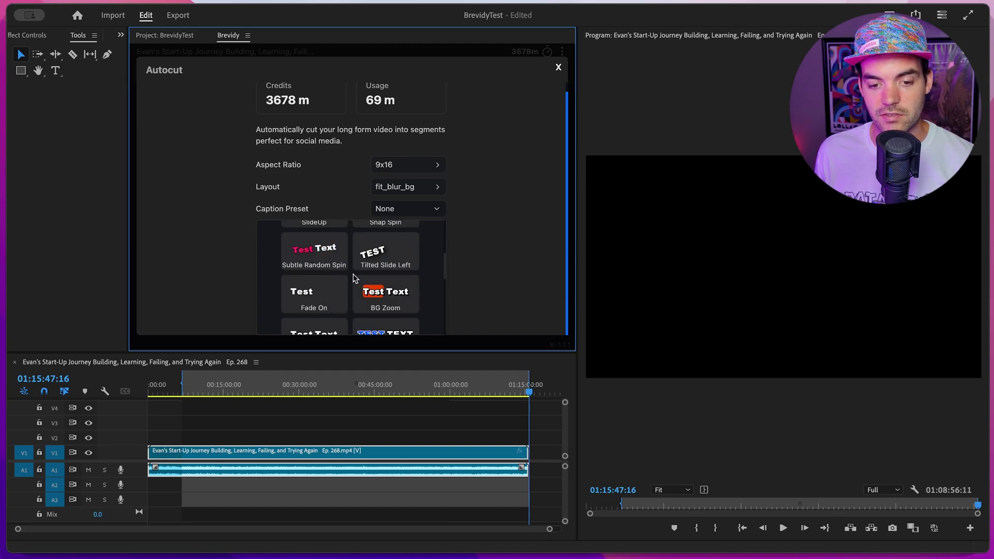
{"action": "scroll", "coordinate": [331, 294], "scroll_direction": "up", "scroll_amount": 1}
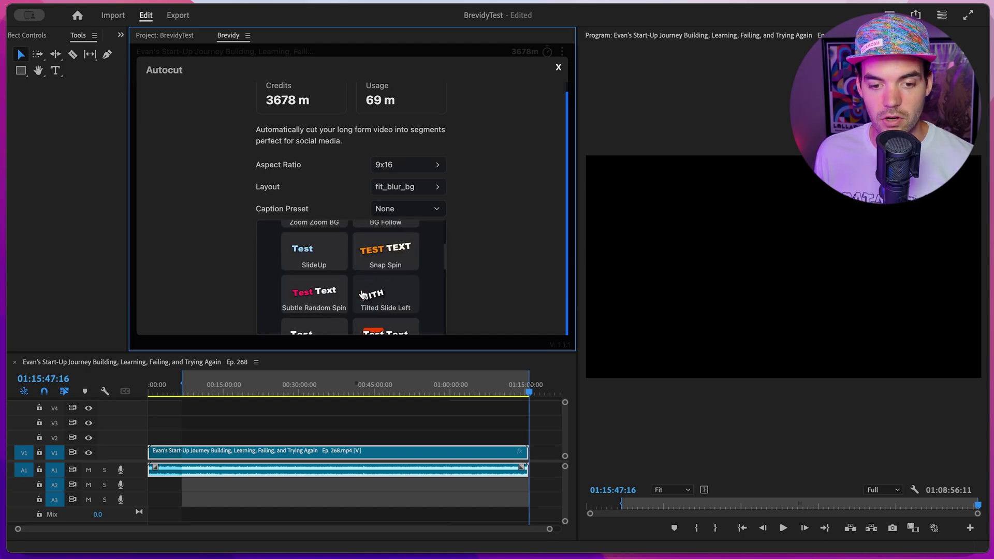
{"action": "scroll", "coordinate": [351, 289], "scroll_direction": "up", "scroll_amount": 1}
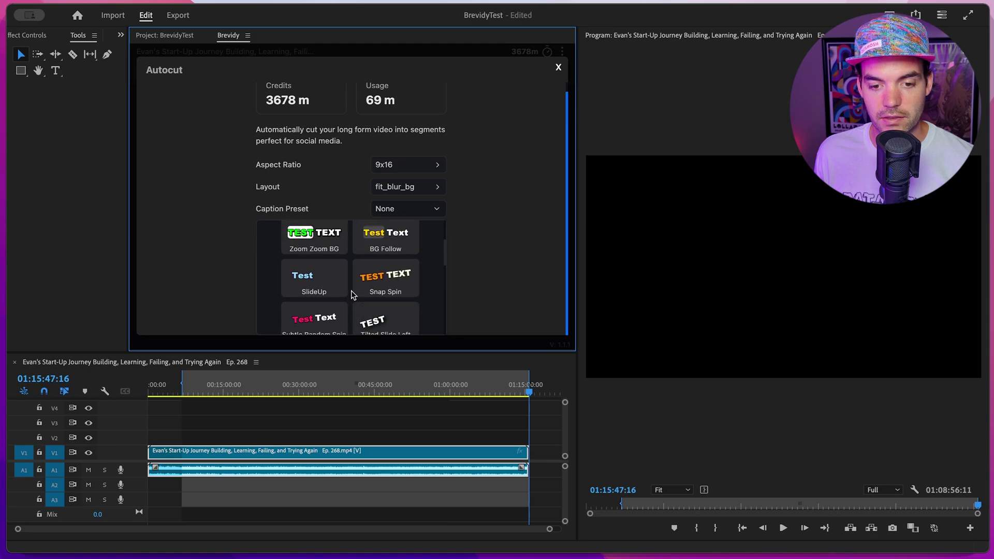
{"action": "left_click", "coordinate": [404, 238]}
{"action": "left_click", "coordinate": [395, 240]}
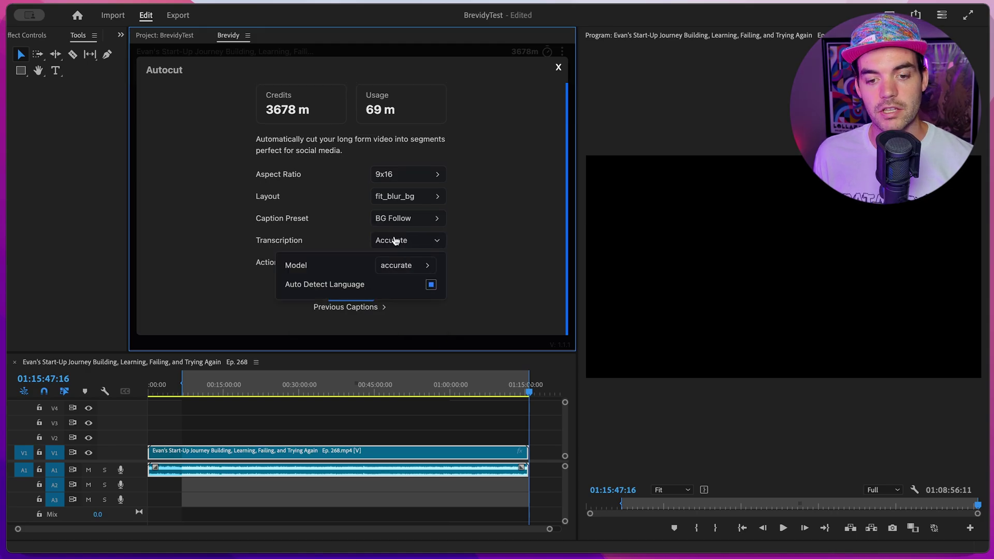
Keep the accurate model with Auto Detect Language on and Multiple Languages off.
{"action": "left_click", "coordinate": [398, 267]}
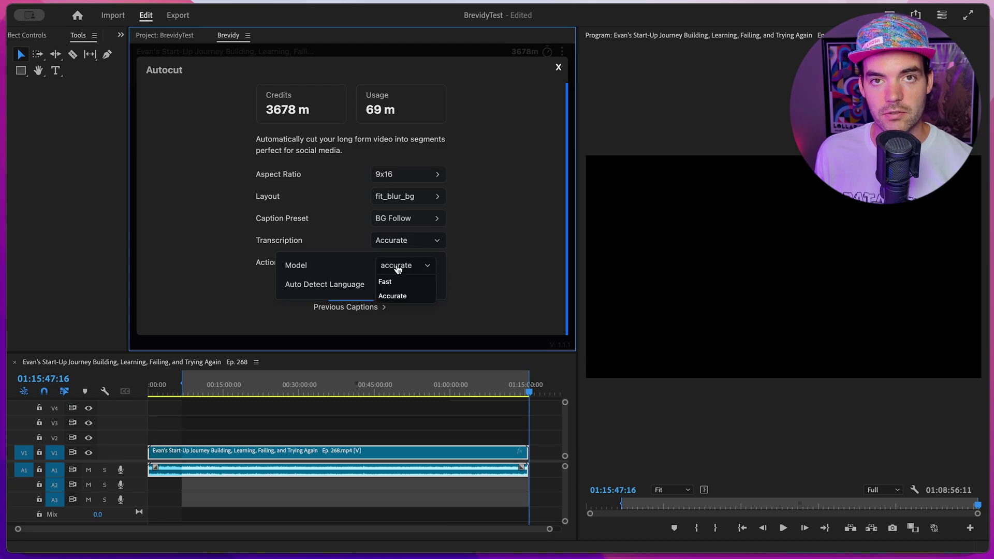
{"action": "left_click", "coordinate": [397, 266]}
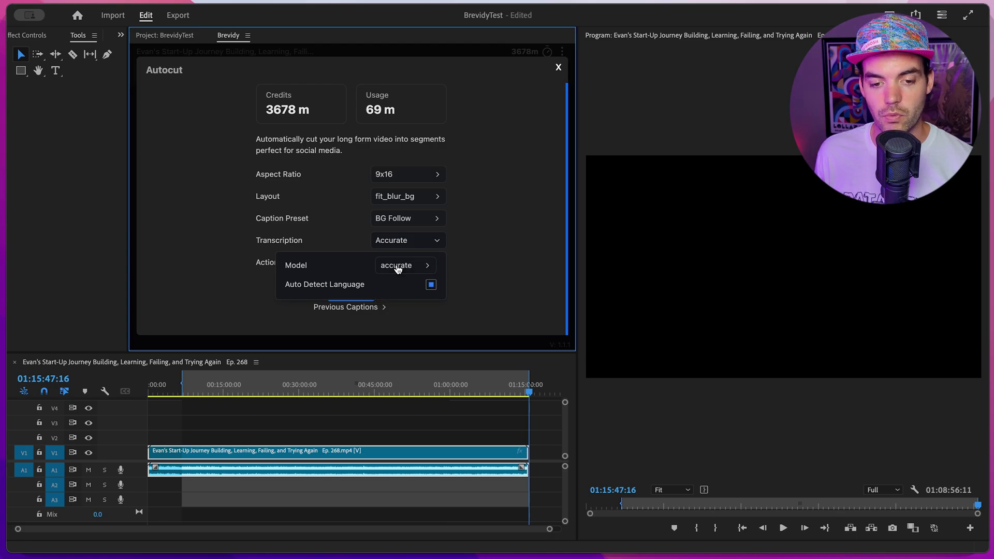
{"action": "left_click", "coordinate": [350, 288]}
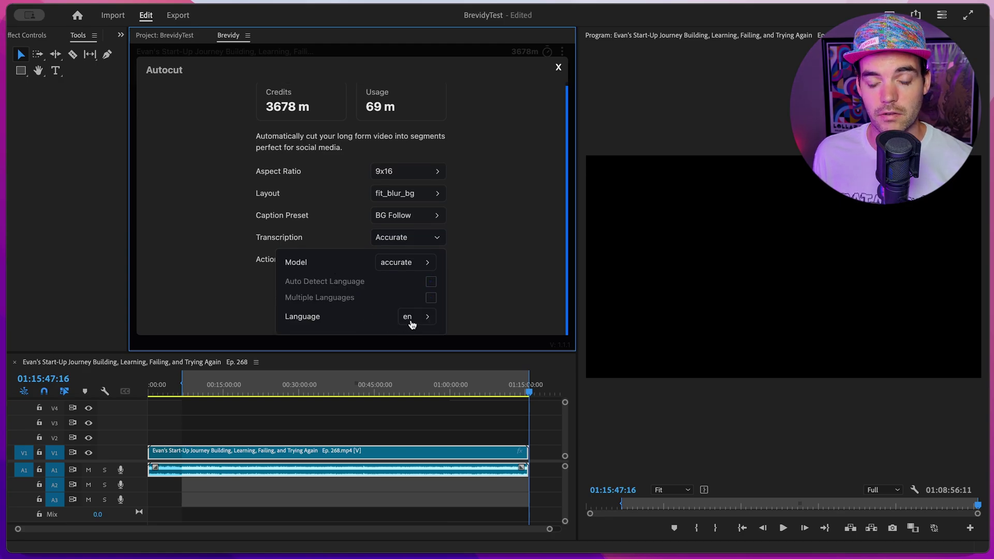
{"action": "left_click", "coordinate": [376, 300]}
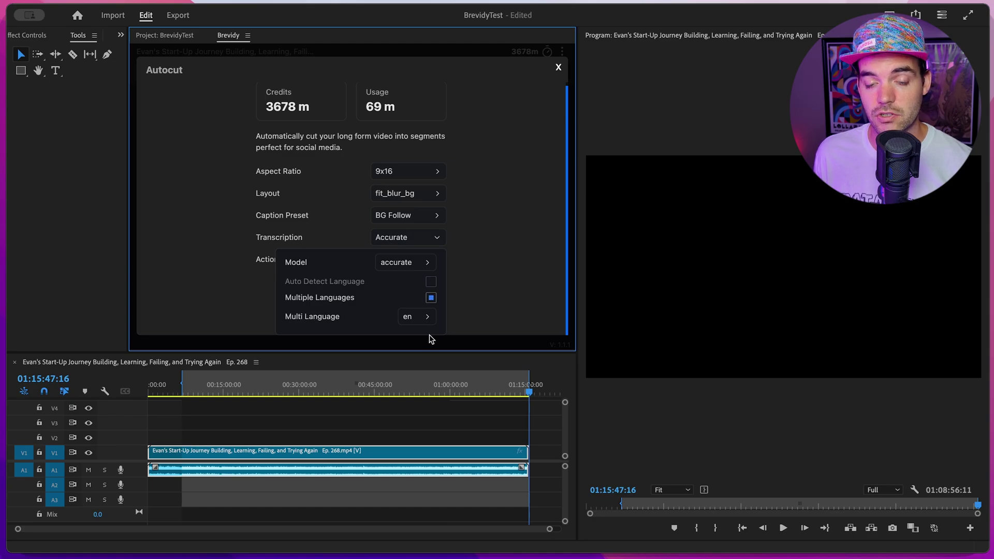
{"action": "left_click", "coordinate": [404, 304]}
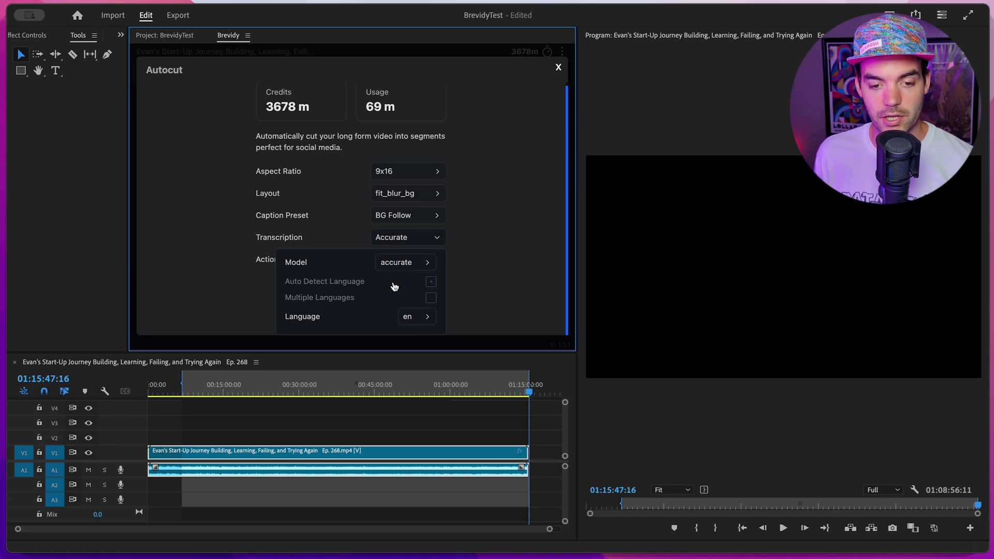
{"action": "left_click", "coordinate": [392, 286]}
{"action": "left_click", "coordinate": [422, 240]}
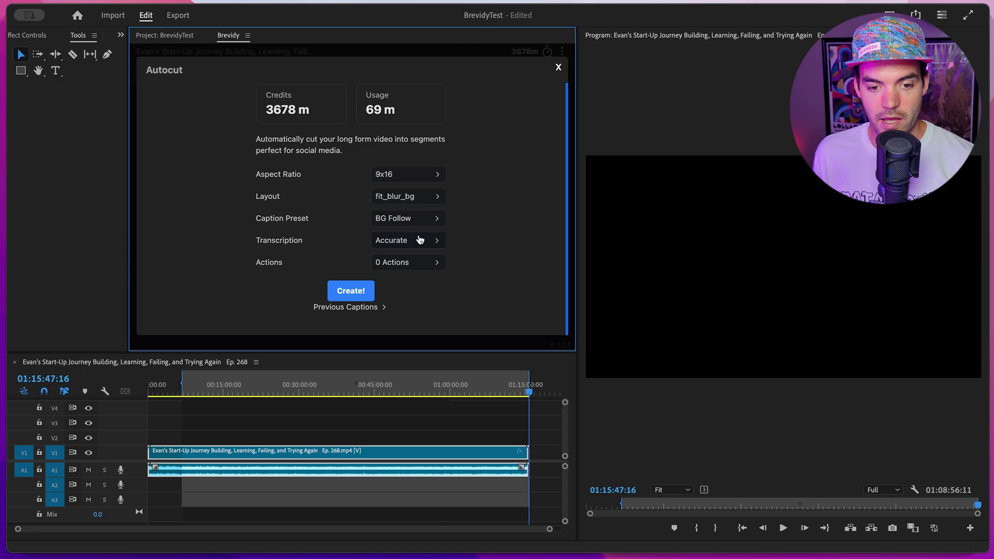
Enable Remove Silences (threshold 0.81, buffer 0.25) plus emoji, clip and highlight suggestions.
{"action": "left_click", "coordinate": [406, 264]}
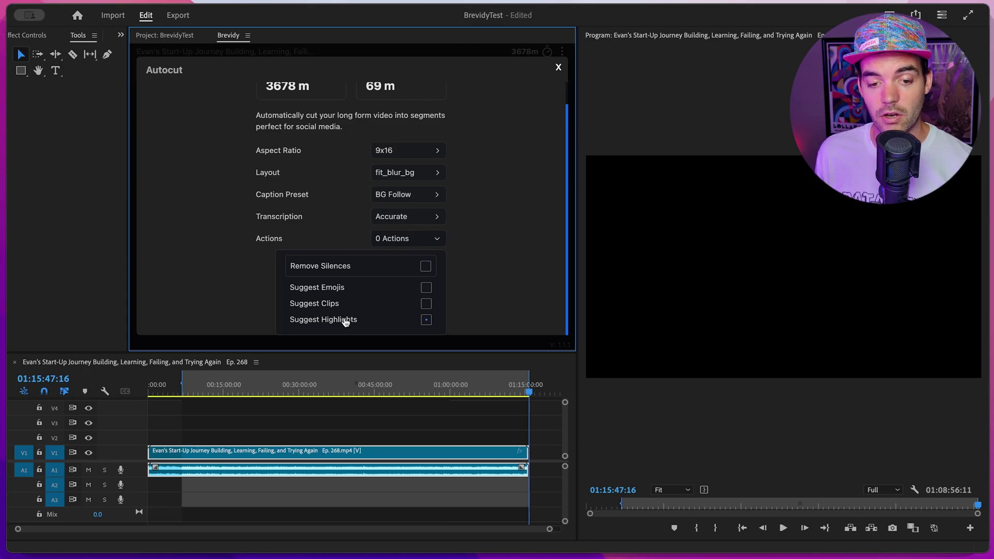
{"action": "left_click", "coordinate": [336, 268]}
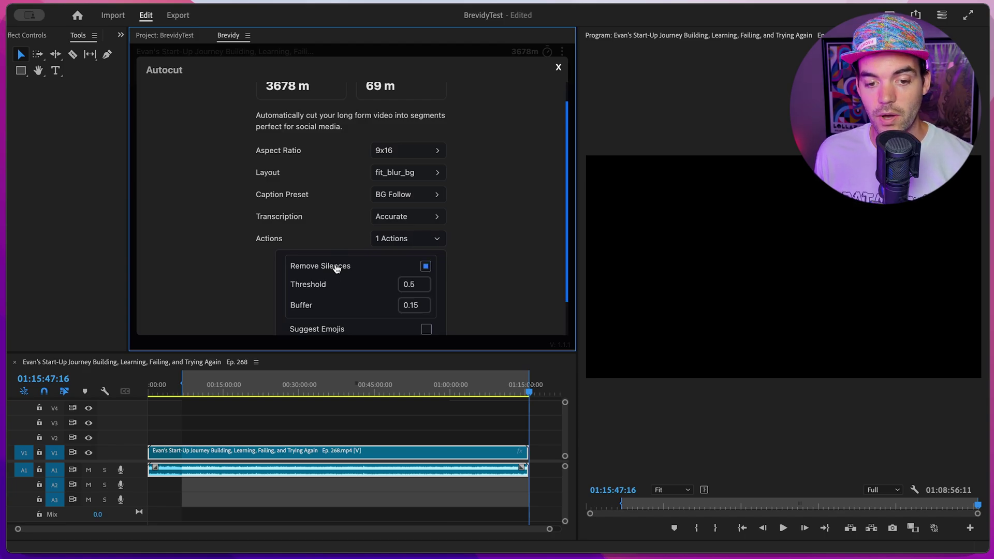
{"action": "scroll", "coordinate": [358, 265], "scroll_direction": "down", "scroll_amount": 2}
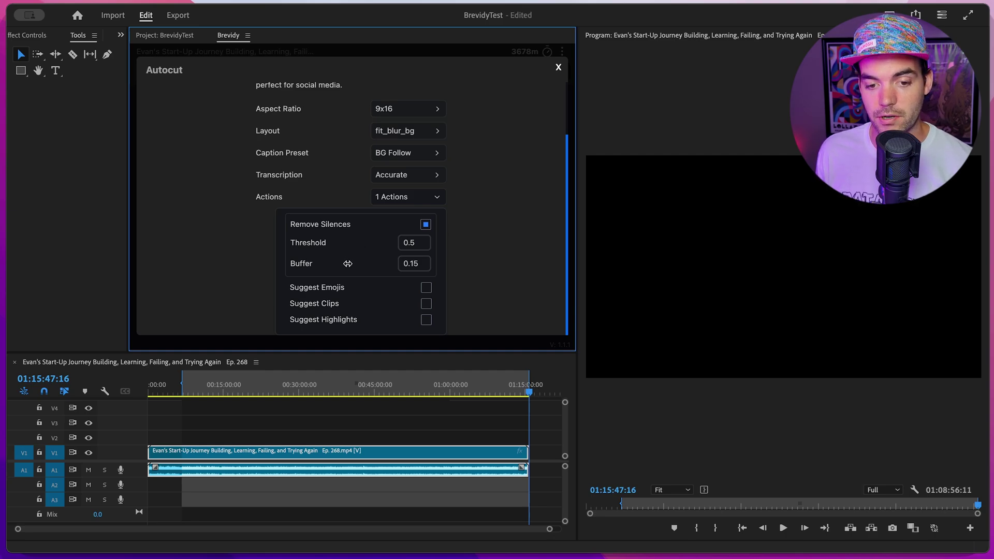
{"action": "left_click_drag", "start_coordinate": [318, 243], "coordinate": [348, 243]}
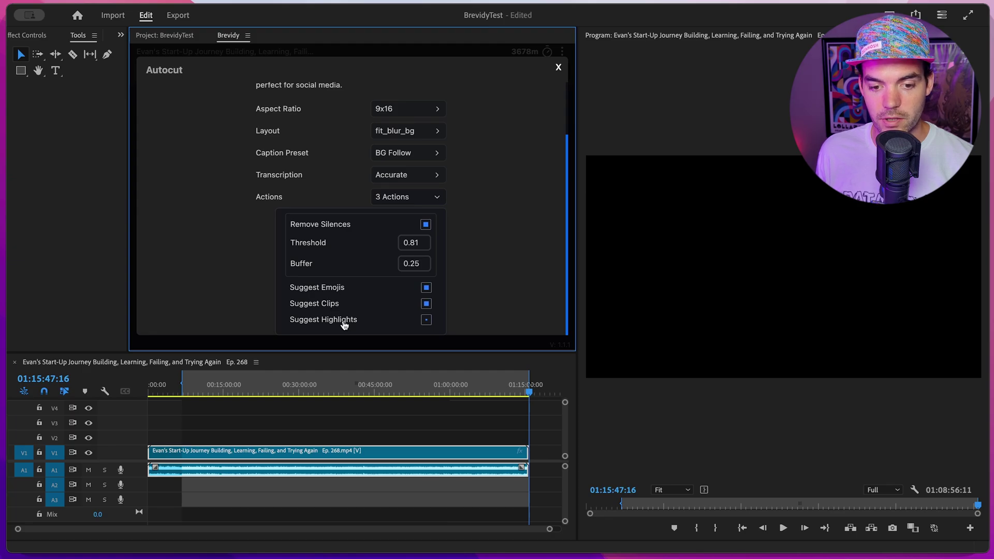
{"action": "left_click", "coordinate": [420, 197]}
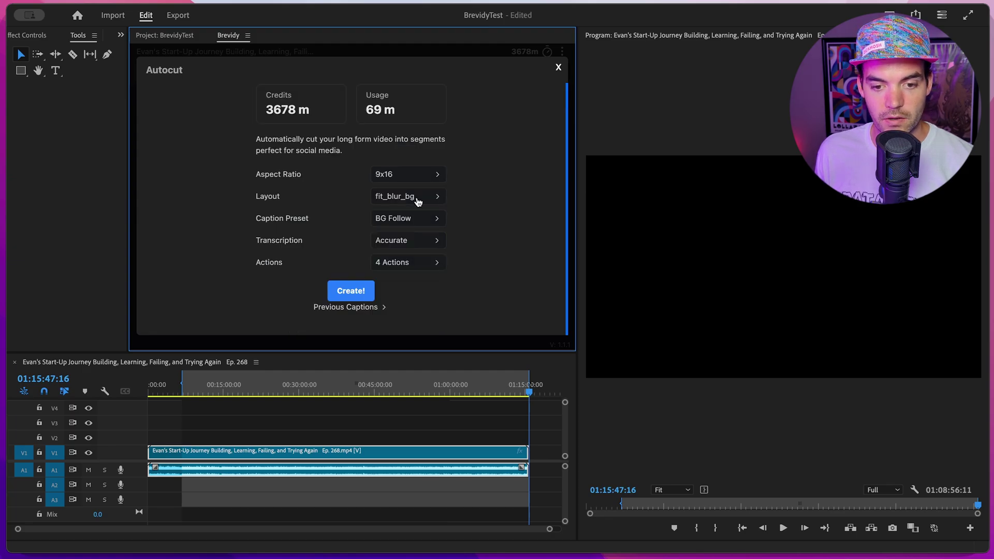
Run Create! to build the captioned clip sequences with stock media.
{"action": "left_click", "coordinate": [365, 289]}
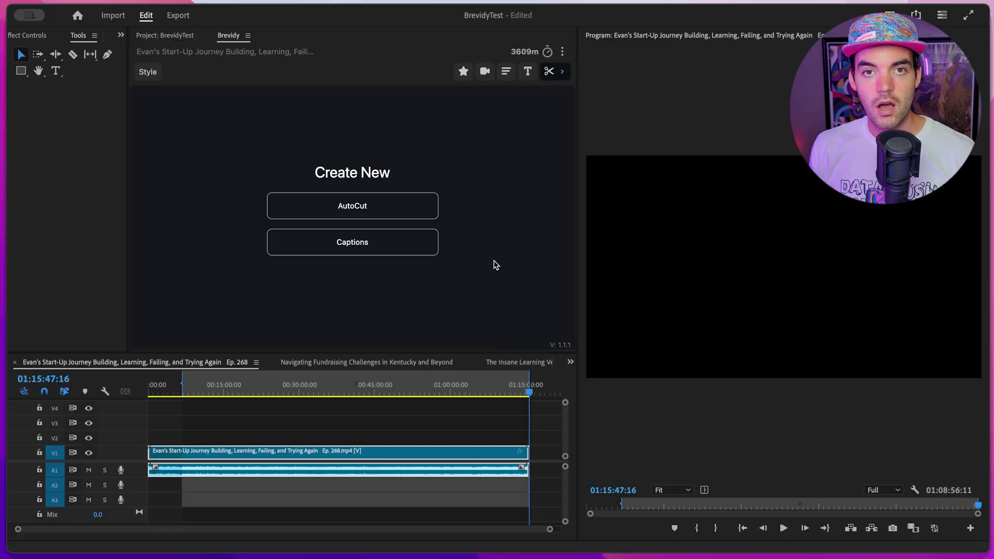
Switch the timeline to the Navigating Fundraising Challenges in Kentucky and Beyond sequence.
{"action": "left_click", "coordinate": [571, 365]}
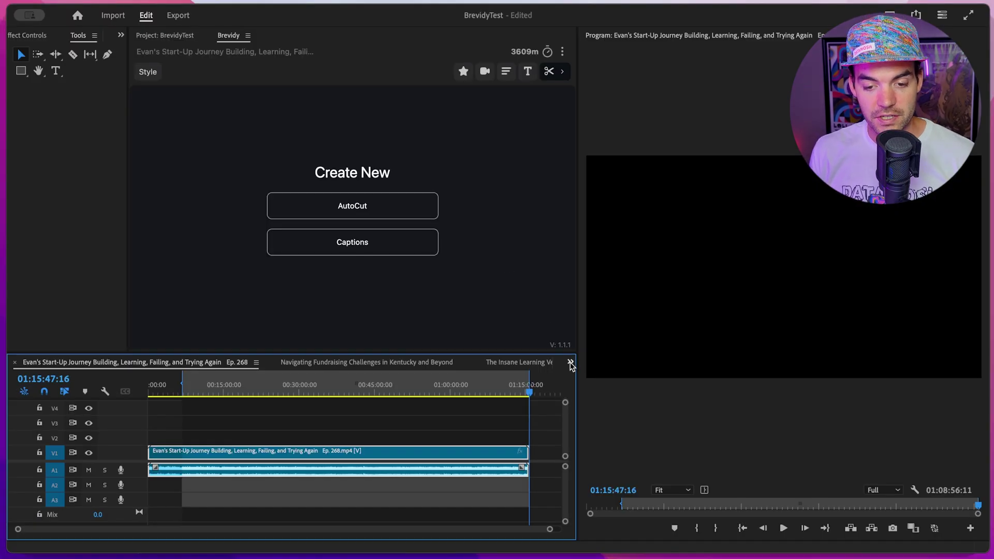
{"action": "left_click", "coordinate": [571, 364]}
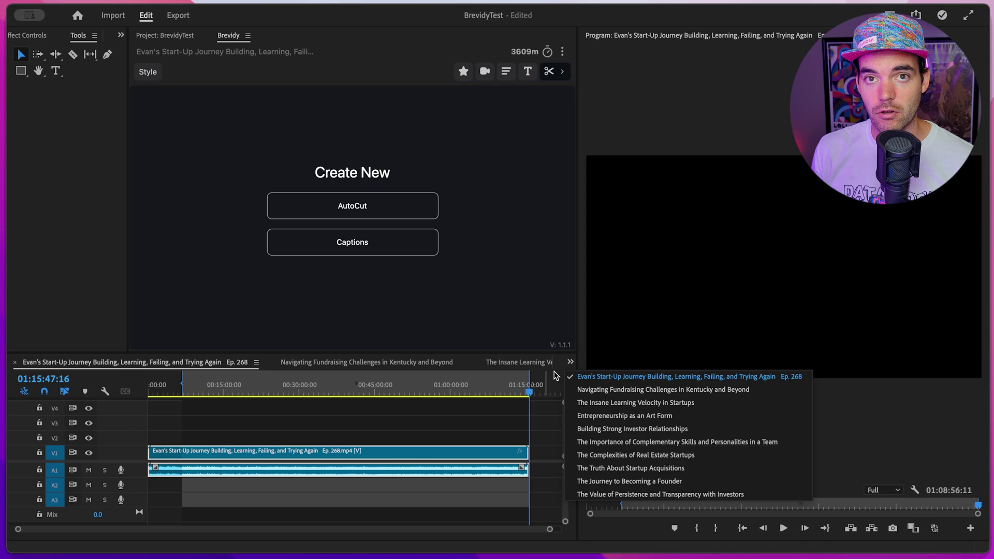
{"action": "left_click", "coordinate": [570, 362]}
{"action": "left_click", "coordinate": [388, 364]}
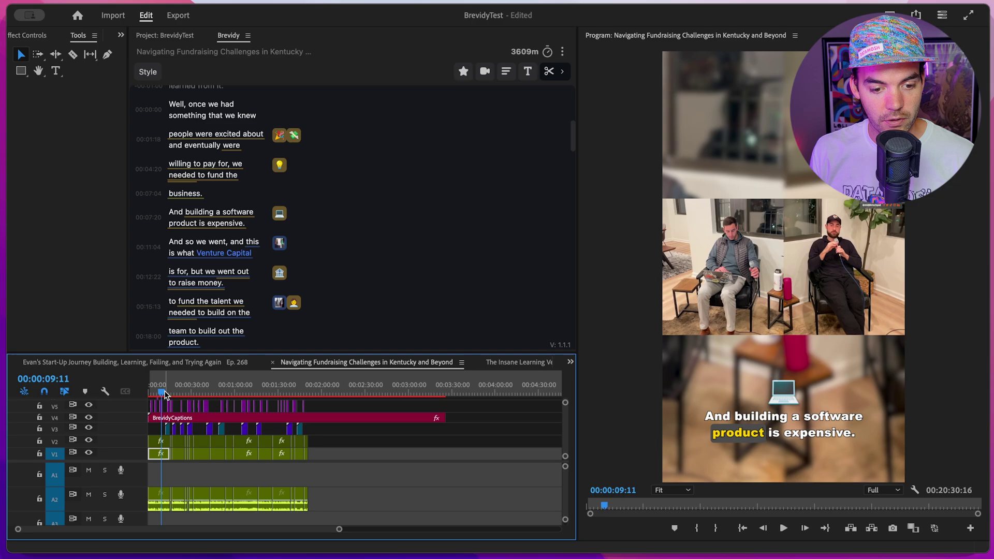
{"action": "left_click_drag", "start_coordinate": [164, 395], "coordinate": [147, 387]}
{"action": "key", "text": "space"}
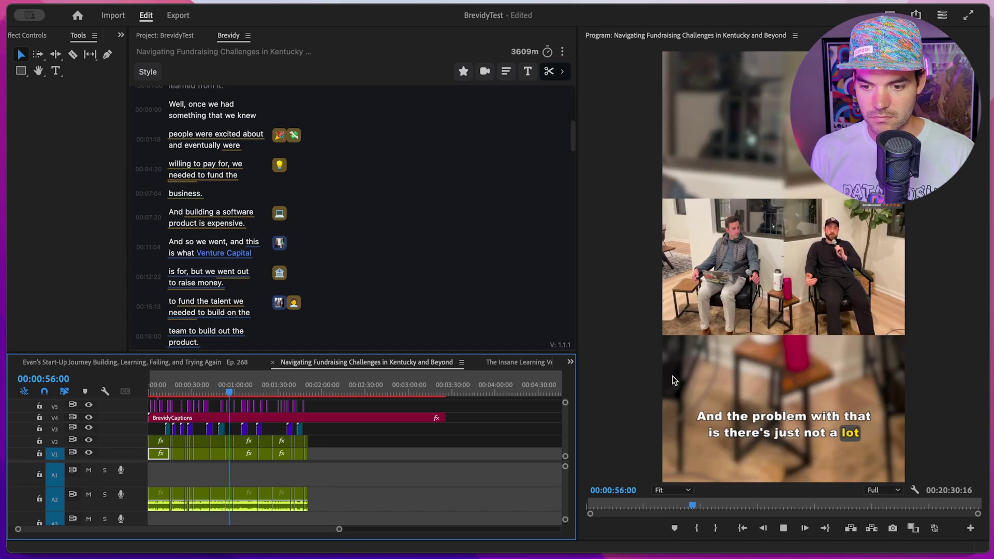
{"action": "key", "text": "space"}
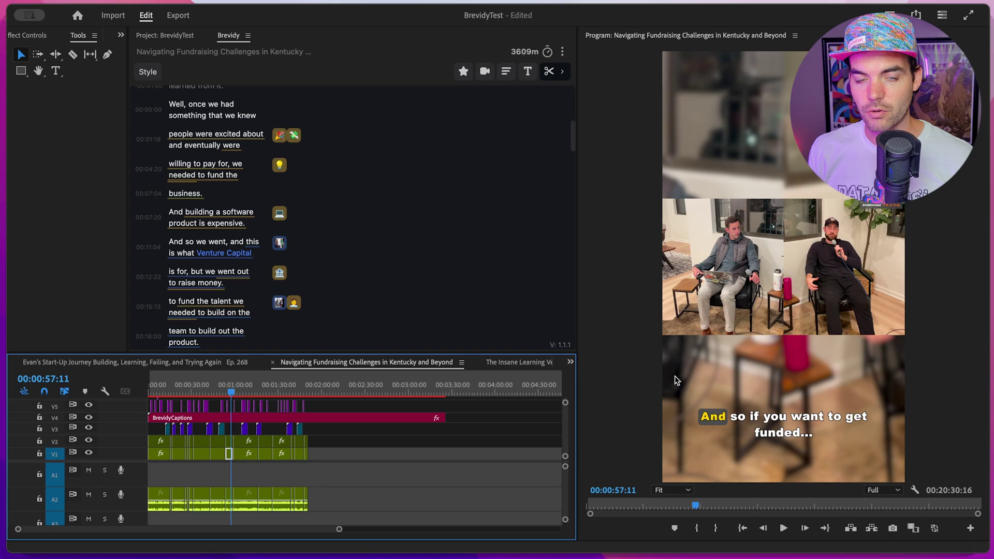
{"action": "scroll", "coordinate": [197, 425], "scroll_direction": "up", "scroll_amount": 4}
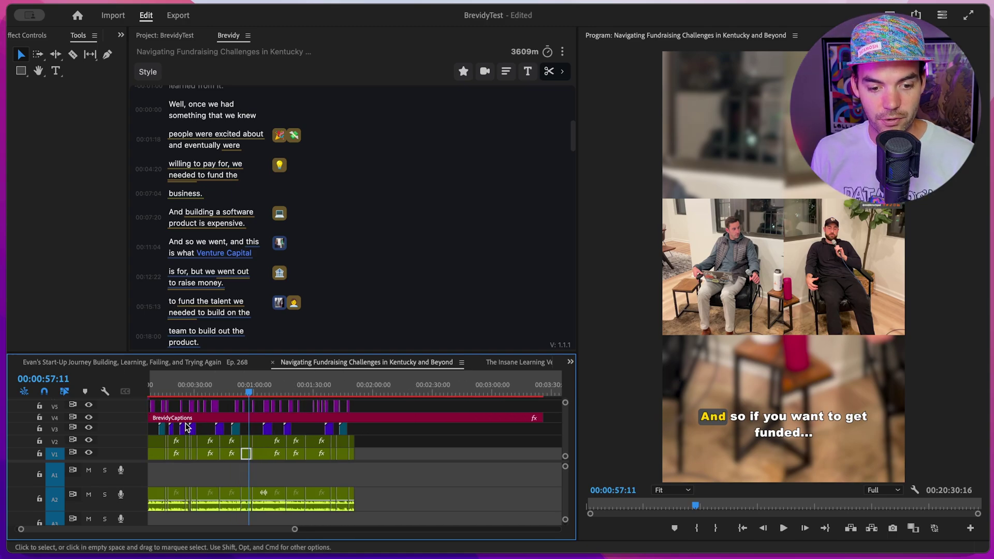
{"action": "scroll", "coordinate": [210, 421], "scroll_direction": "left", "scroll_amount": 1}
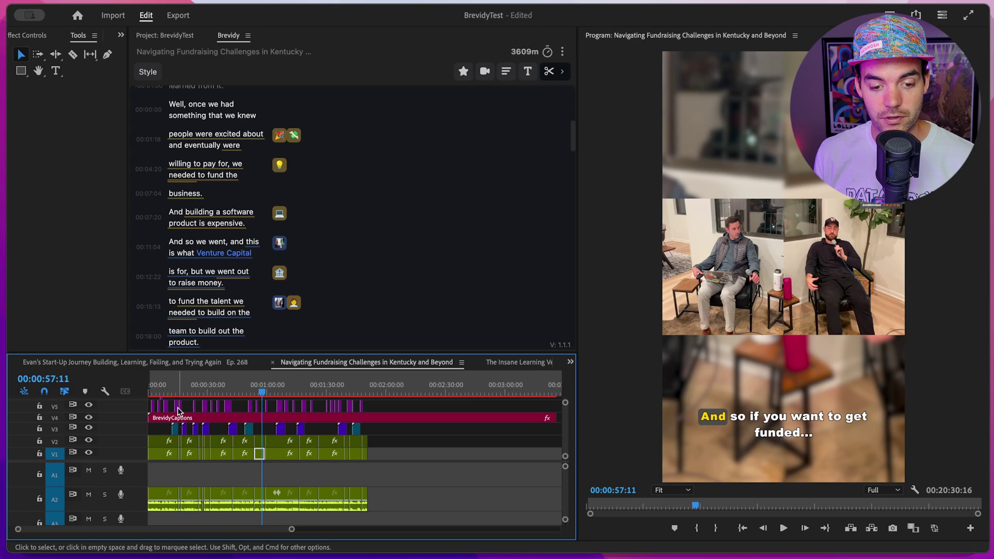
{"action": "left_click", "coordinate": [156, 392]}
{"action": "left_click_drag", "start_coordinate": [155, 390], "coordinate": [172, 403]}
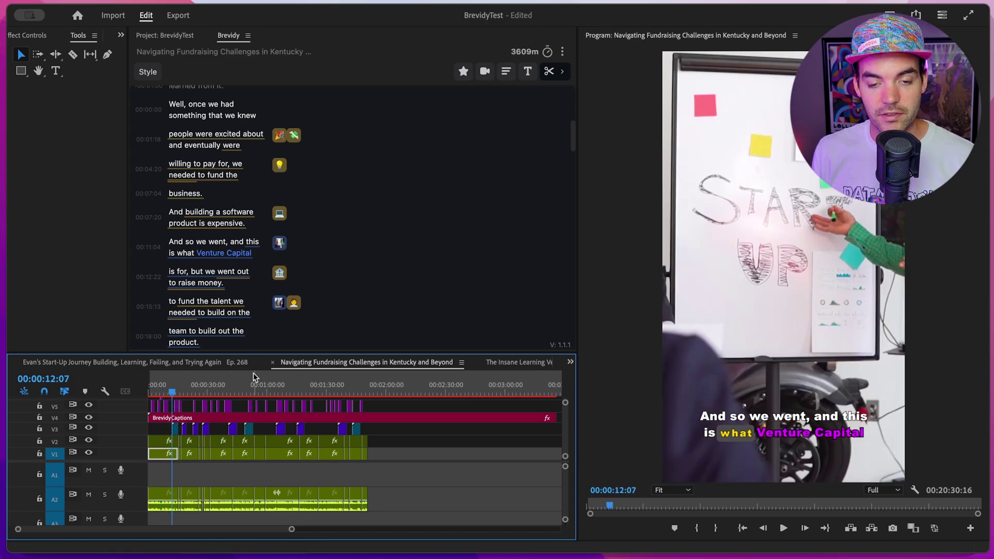
{"action": "scroll", "coordinate": [275, 315], "scroll_direction": "down", "scroll_amount": 1}
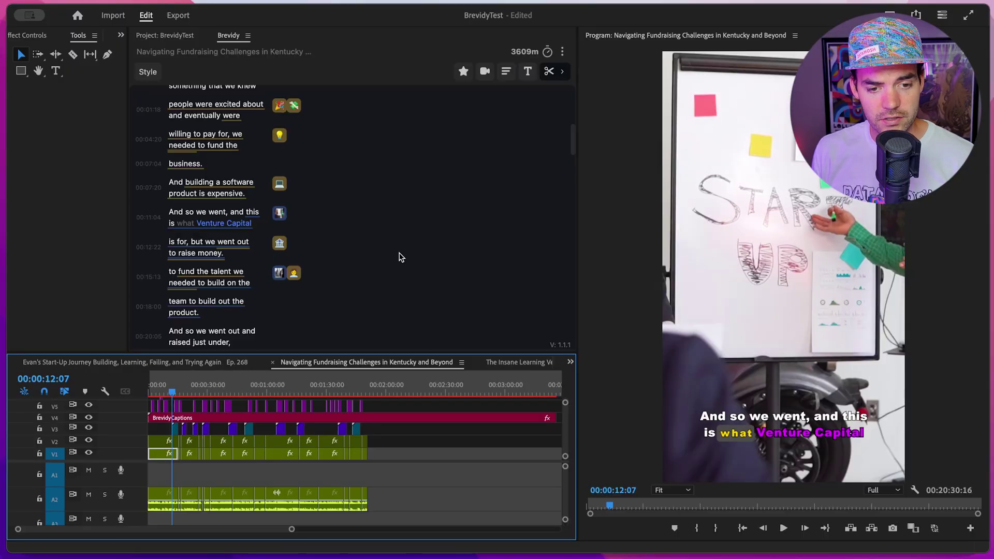
{"action": "scroll", "coordinate": [399, 267], "scroll_direction": "up", "scroll_amount": 5}
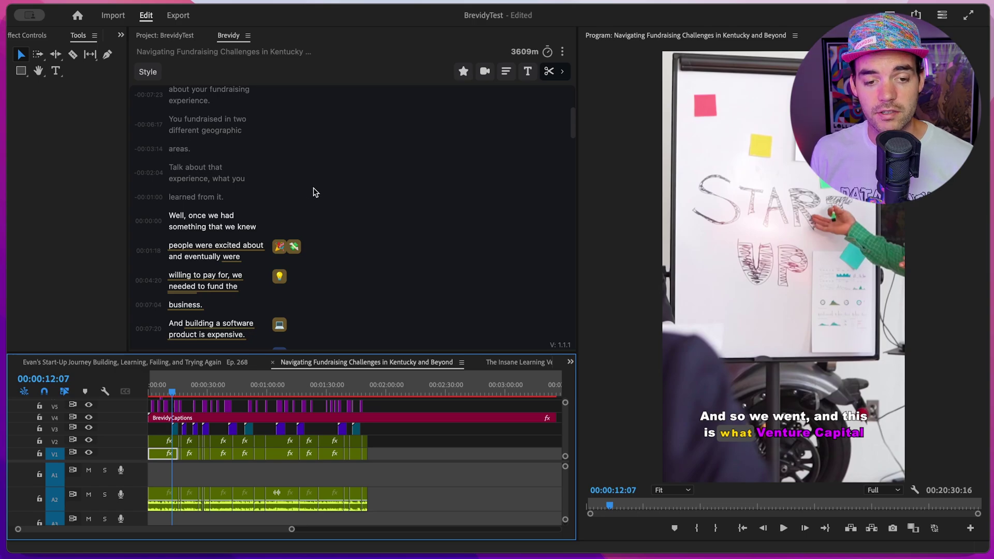
Scroll the Brevidy transcript up to the earlier lines.
{"action": "scroll", "coordinate": [305, 201], "scroll_direction": "up", "scroll_amount": 1}
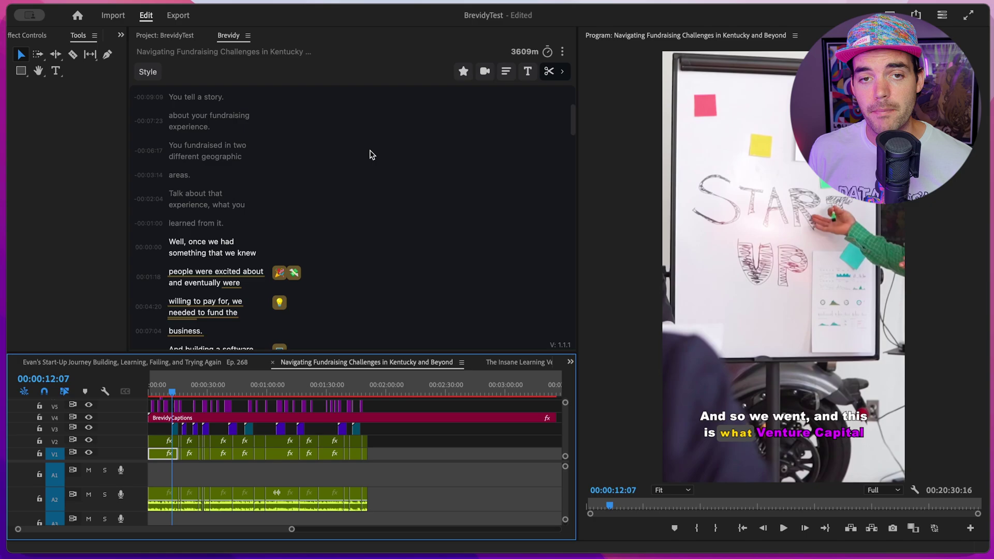
{"action": "scroll", "coordinate": [370, 151], "scroll_direction": "up", "scroll_amount": 1}
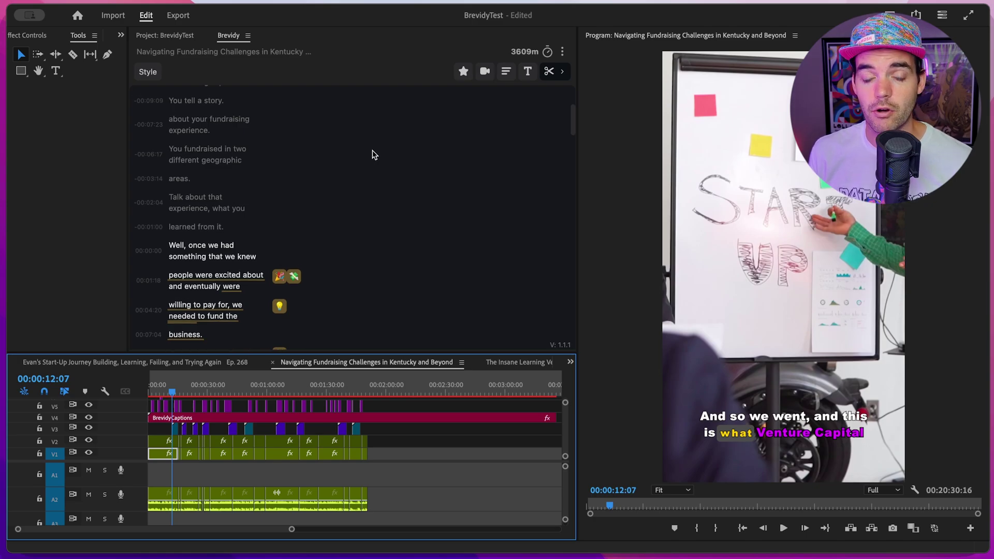
Trim the fundraising clip to start at 'Talk' and end after '$600,000,'.
{"action": "left_click", "coordinate": [550, 72]}
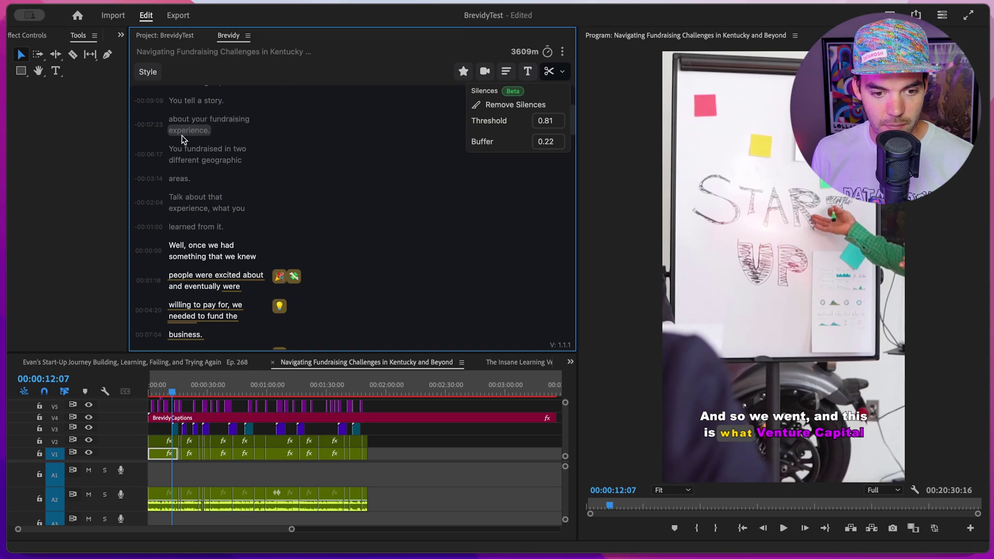
{"action": "left_click", "coordinate": [175, 197]}
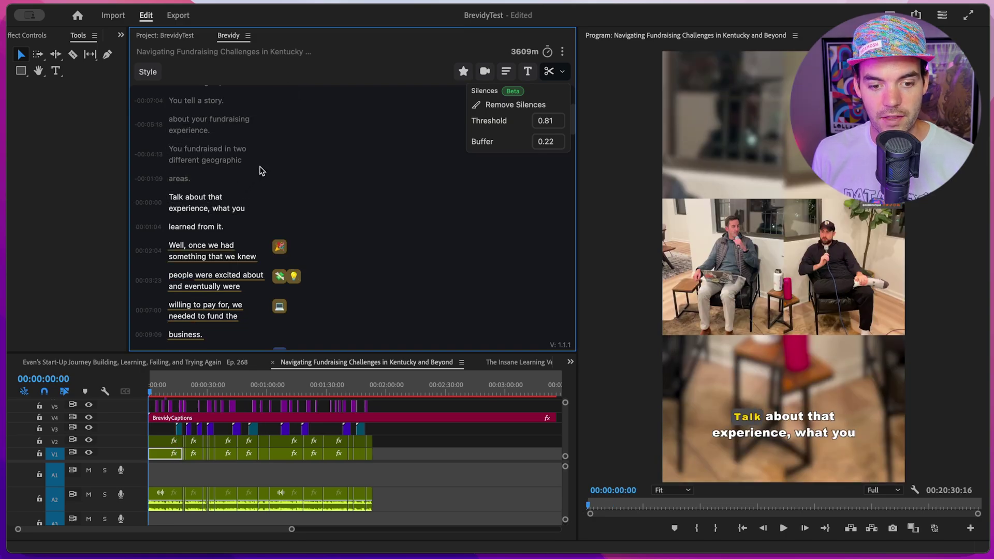
{"action": "scroll", "coordinate": [187, 418], "scroll_direction": "up", "scroll_amount": 1}
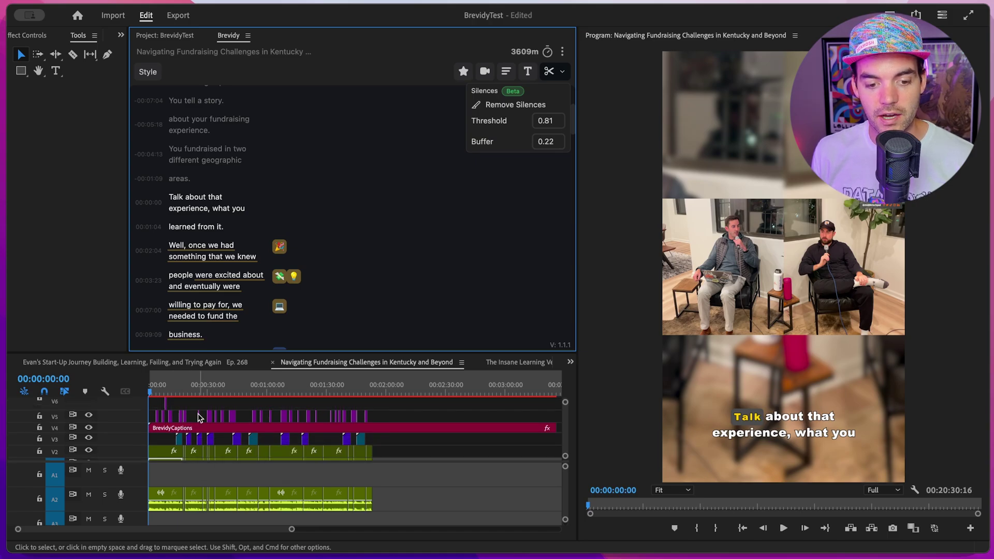
{"action": "scroll", "coordinate": [199, 414], "scroll_direction": "down", "scroll_amount": 1}
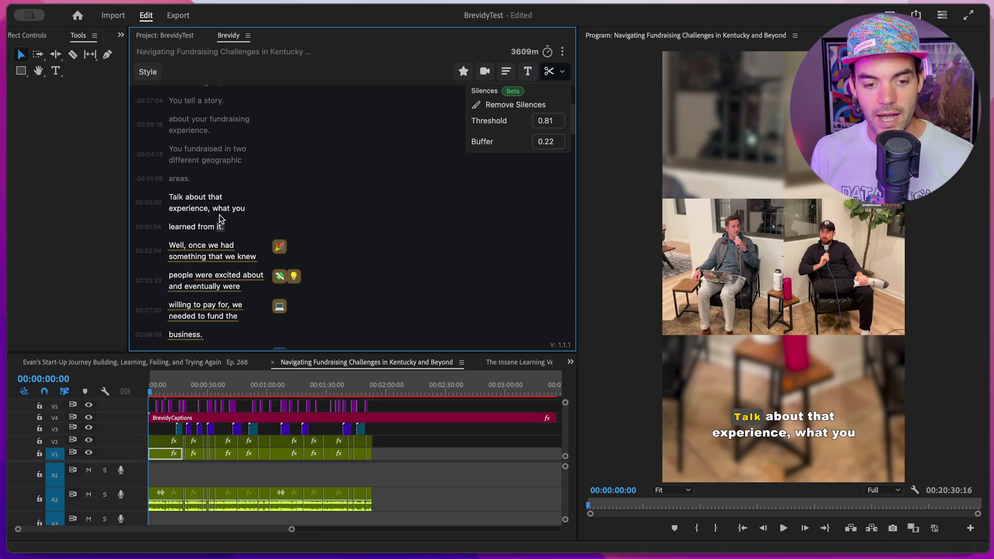
{"action": "scroll", "coordinate": [219, 214], "scroll_direction": "up", "scroll_amount": 1}
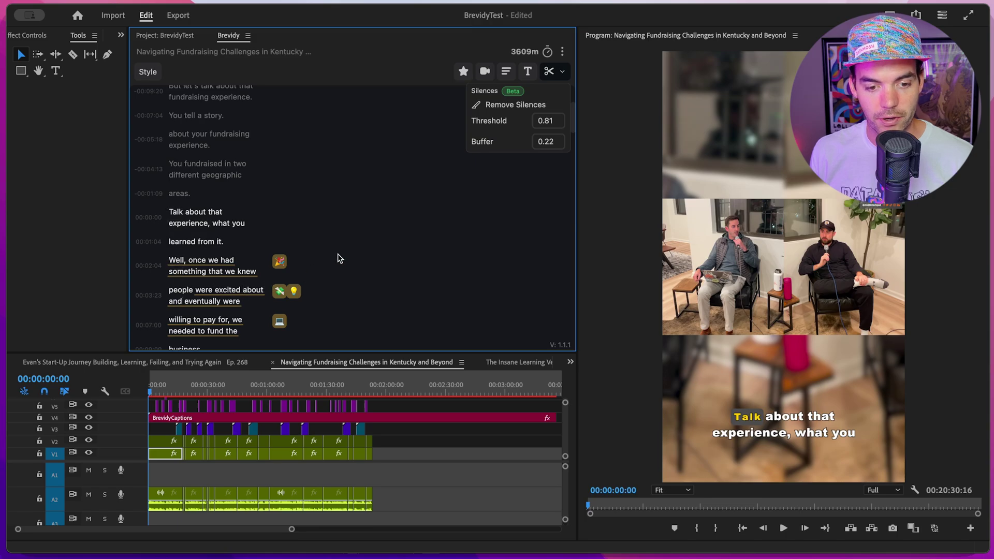
{"action": "scroll", "coordinate": [332, 253], "scroll_direction": "down", "scroll_amount": 10}
{"action": "scroll", "coordinate": [327, 253], "scroll_direction": "down", "scroll_amount": 8}
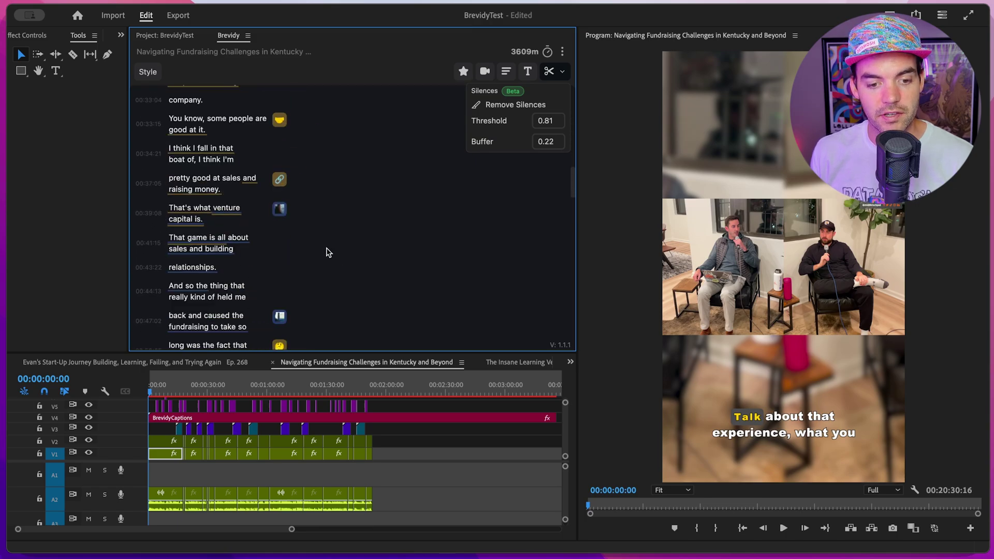
{"action": "left_click", "coordinate": [361, 388]}
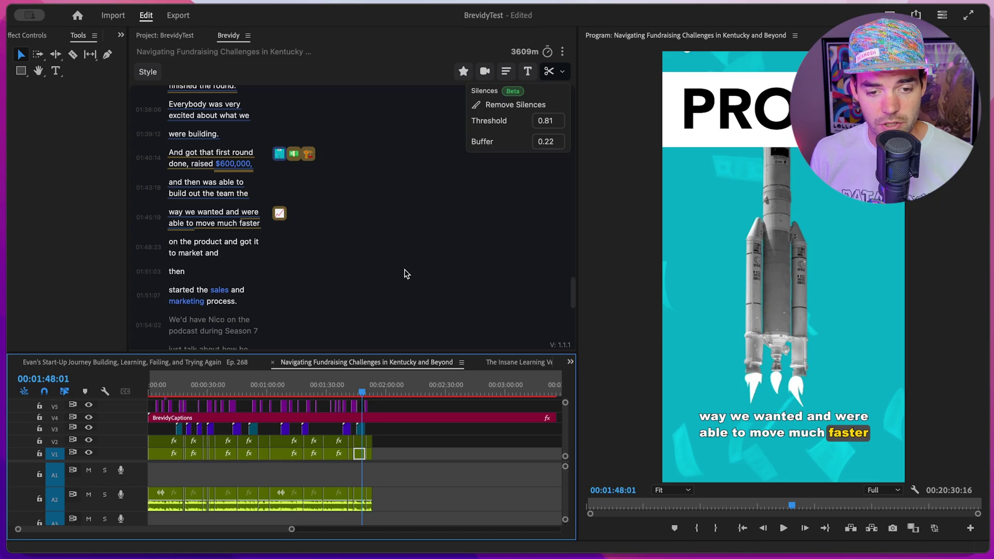
{"action": "left_click", "coordinate": [242, 165]}
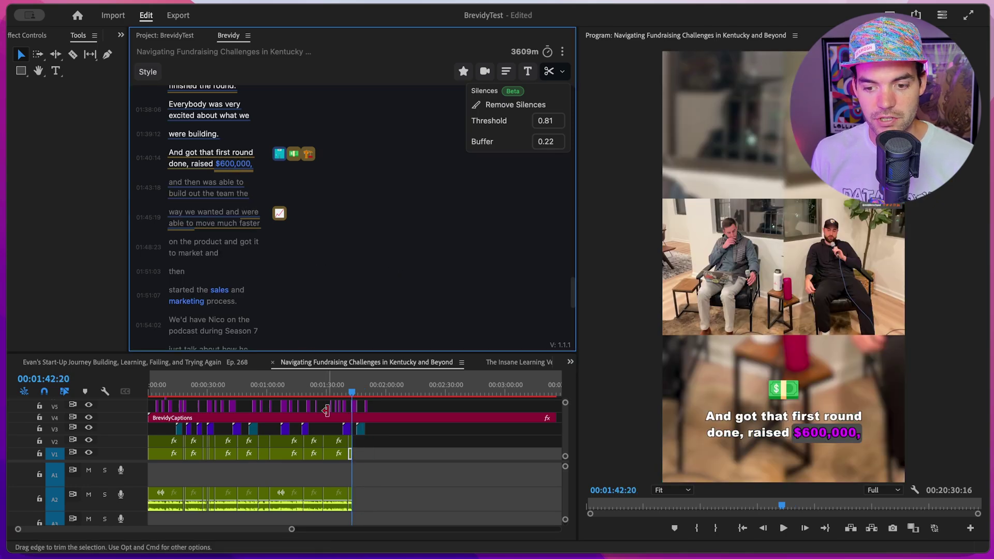
{"action": "left_click_drag", "start_coordinate": [350, 393], "coordinate": [340, 393]}
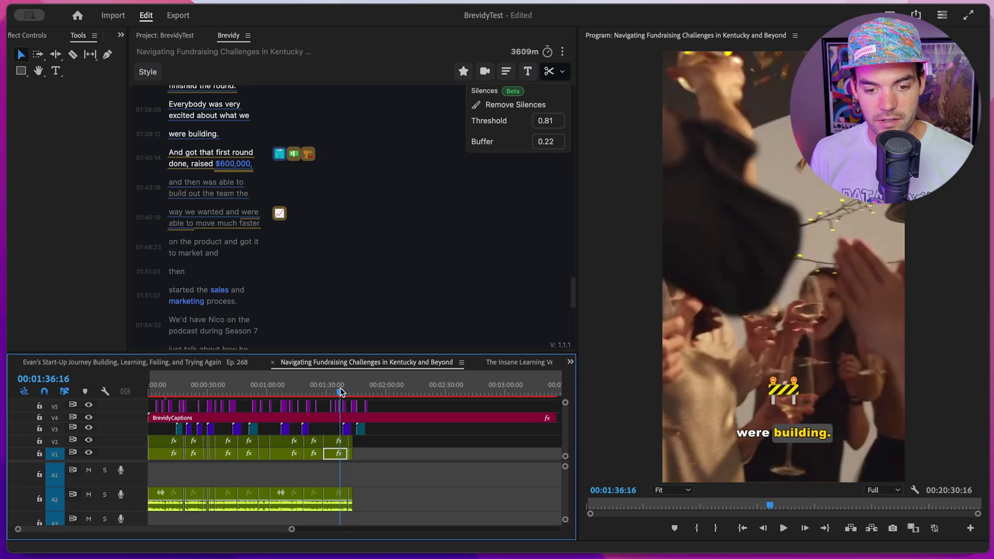
Open The Insane Learning Velocity in Startups sequence and zoom the timeline in at 31 seconds.
{"action": "left_click", "coordinate": [510, 363]}
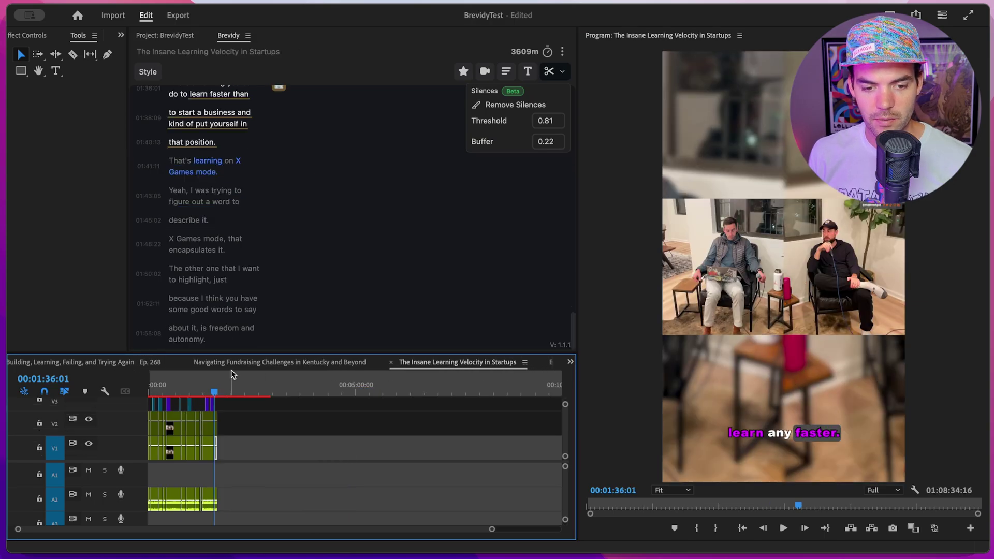
{"action": "scroll", "coordinate": [189, 414], "scroll_direction": "up", "scroll_amount": 3}
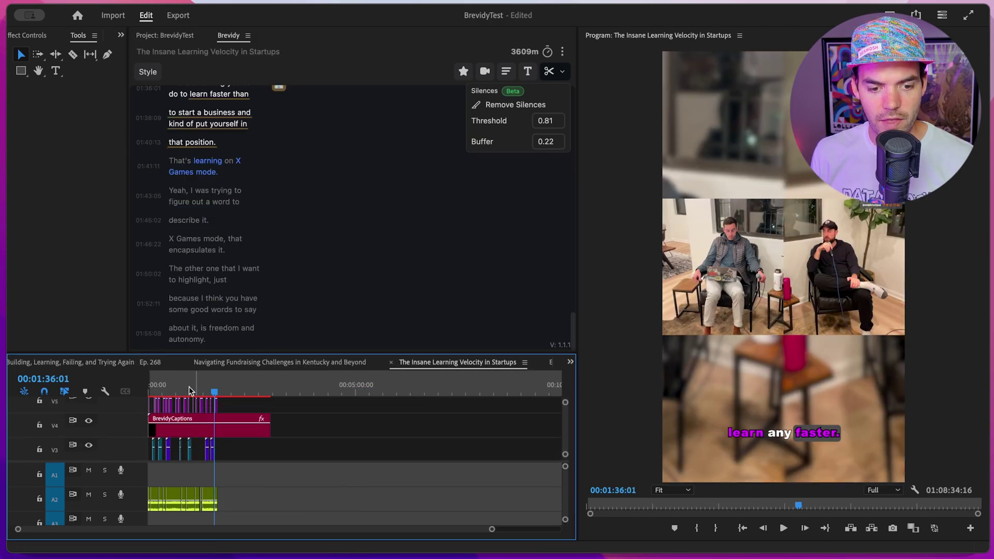
{"action": "left_click", "coordinate": [170, 387]}
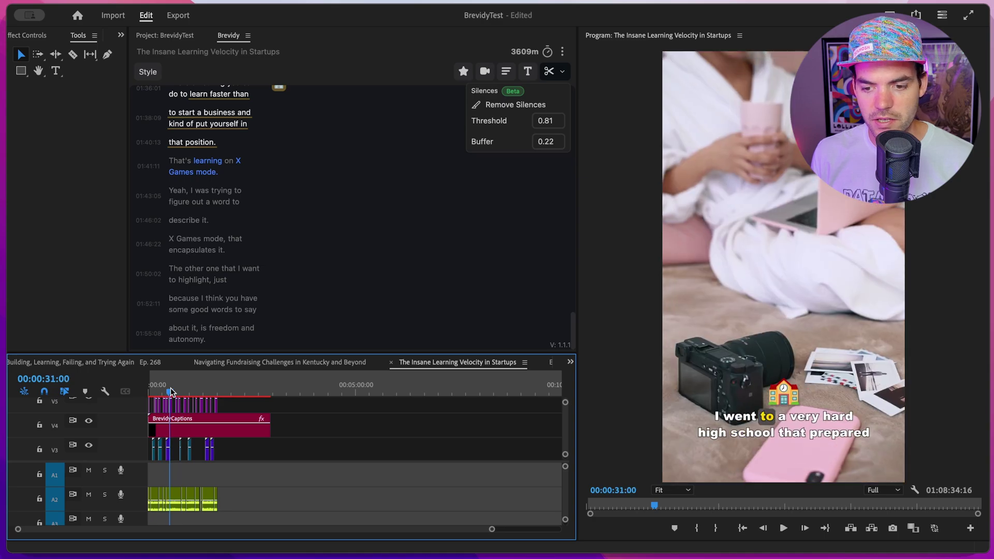
{"action": "key", "text": "equal"}
{"action": "key", "text": "equal"}
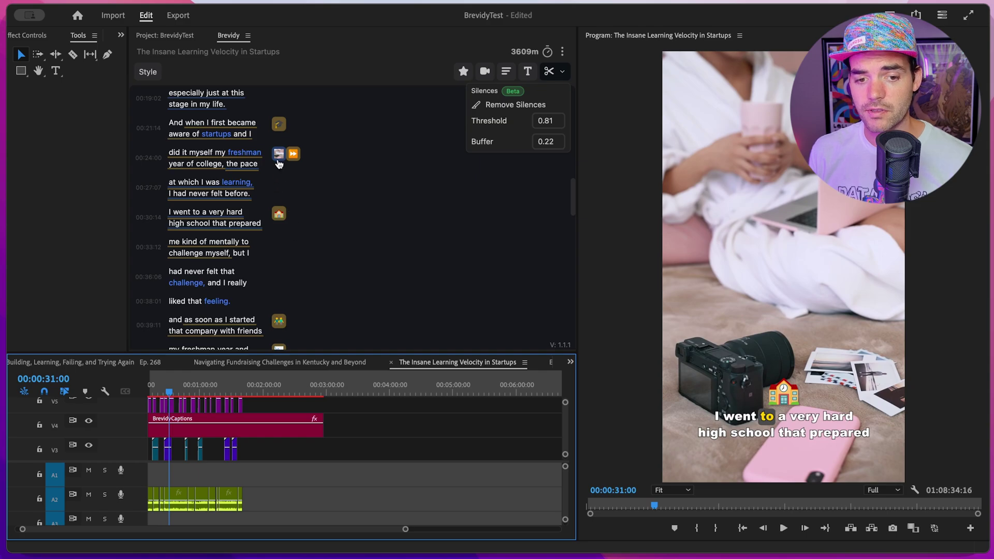
{"action": "mouse_move", "coordinate": [282, 163]}
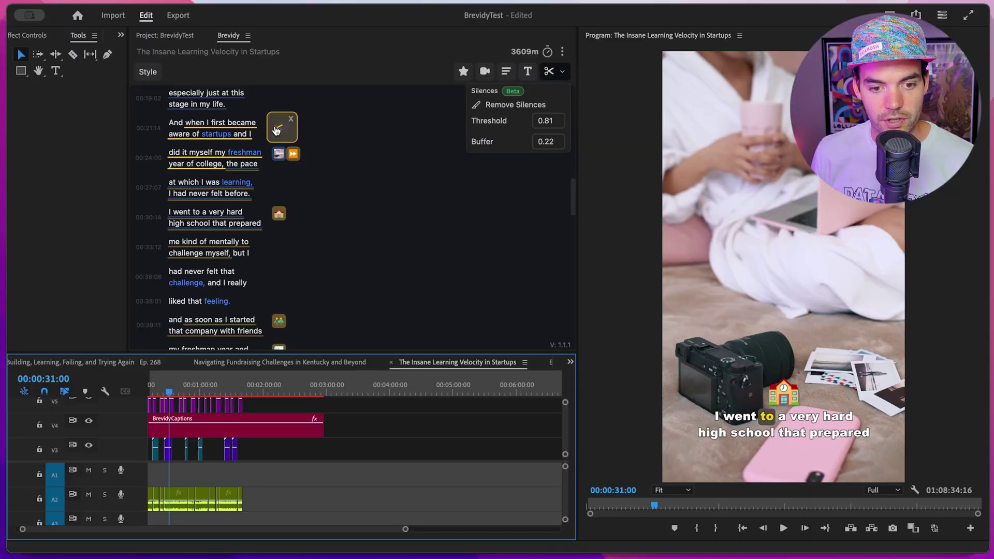
Extend the stock clip on 'And when I first became aware of startups' past 'startups'.
{"action": "left_click", "coordinate": [485, 72]}
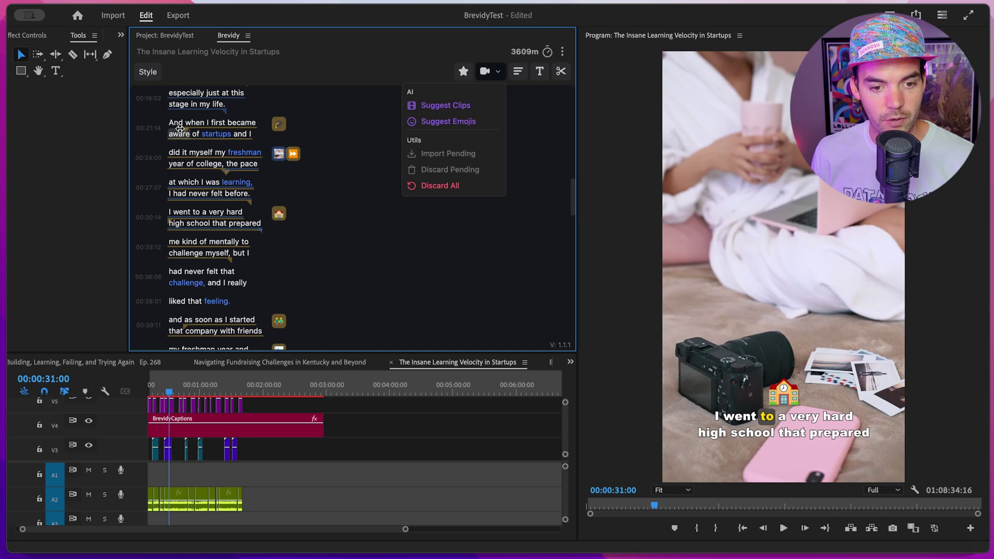
{"action": "left_click", "coordinate": [196, 129]}
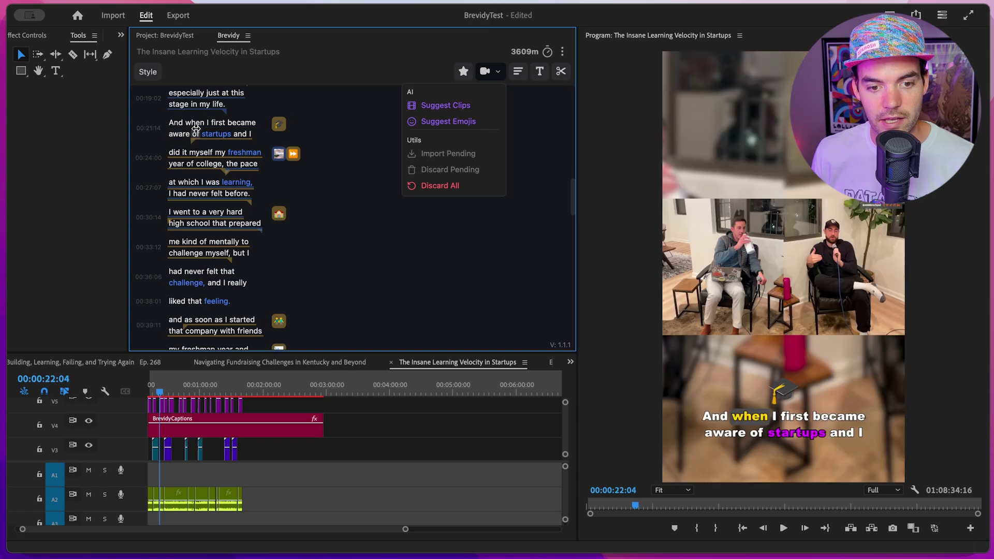
{"action": "left_click_drag", "start_coordinate": [196, 128], "coordinate": [205, 131]}
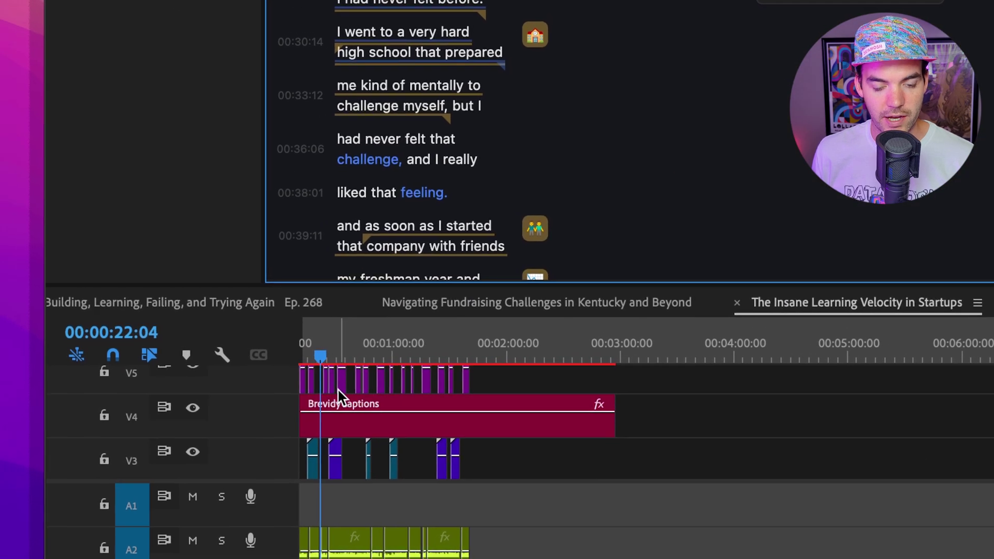
{"action": "scroll", "coordinate": [263, 170], "scroll_direction": "up", "scroll_amount": 5}
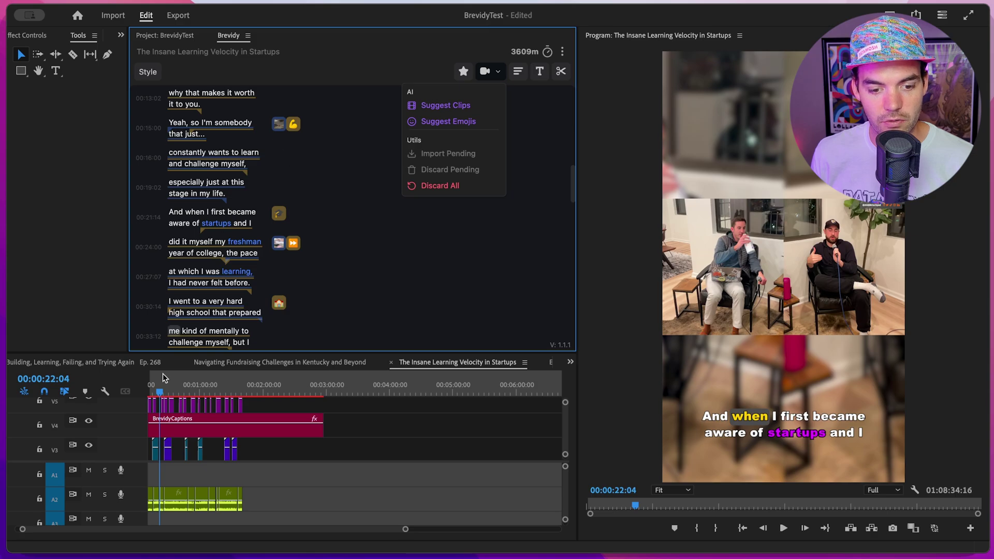
Rewind to about 13 seconds and play the captioned sequence through to about 29 seconds.
{"action": "mouse_move", "coordinate": [158, 387]}
{"action": "left_mouse_down"}
{"action": "mouse_move", "coordinate": [152, 395]}
{"action": "mouse_move", "coordinate": [164, 392]}
{"action": "left_mouse_up"}
{"action": "key", "text": "space"}
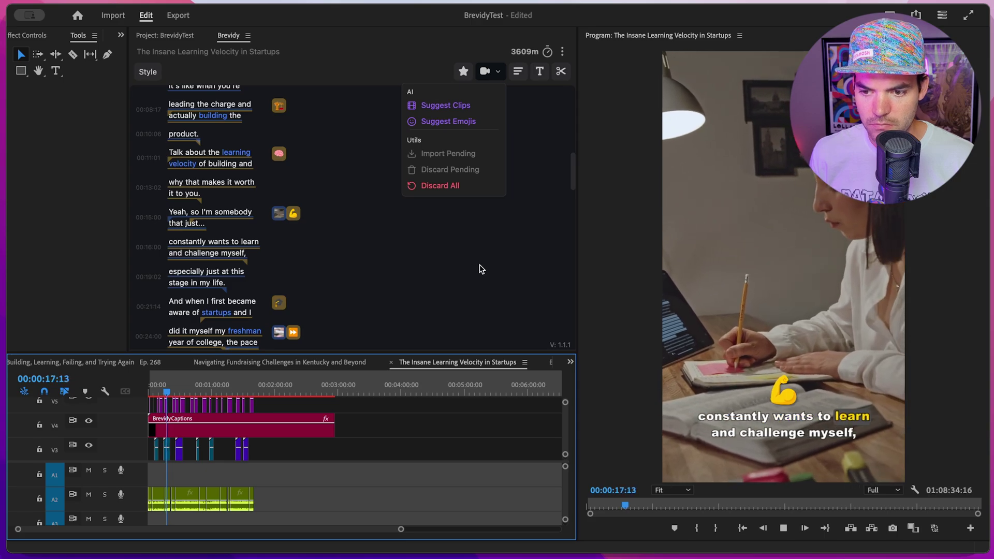
{"action": "key", "text": "space"}
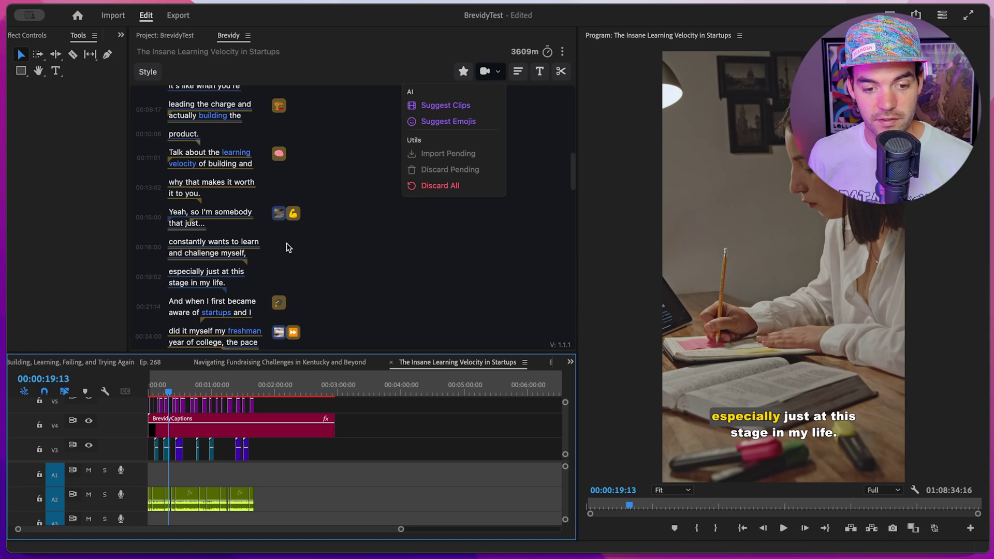
{"action": "key", "text": "space"}
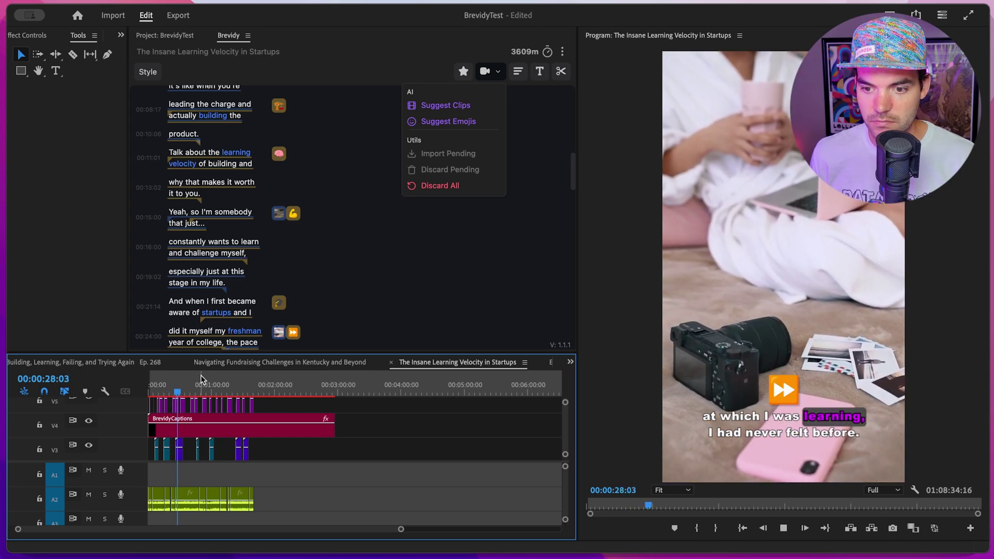
{"action": "key", "text": "space"}
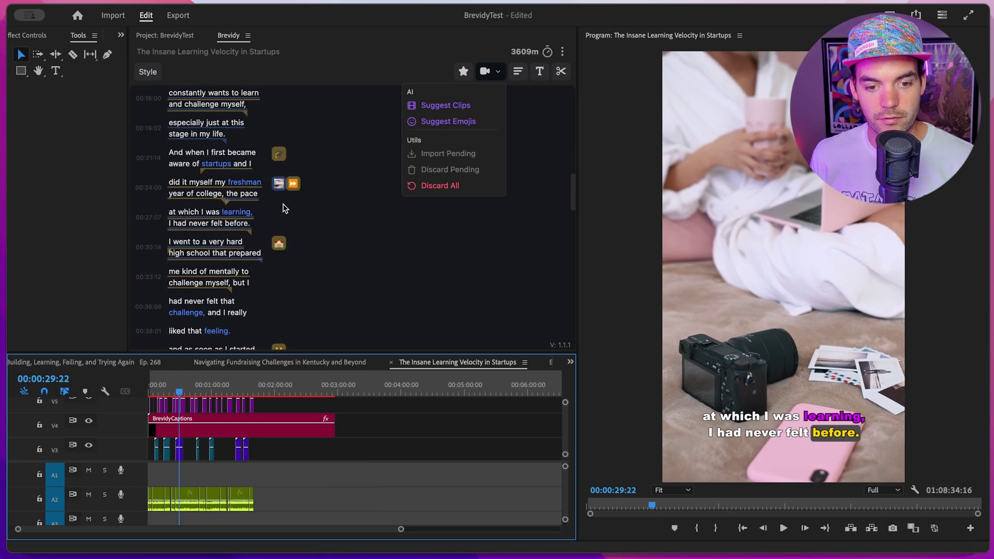
Search Pexels stock videos for the freshman-line clip, trying 'intensity' and then 'dedication'.
{"action": "mouse_move", "coordinate": [281, 189]}
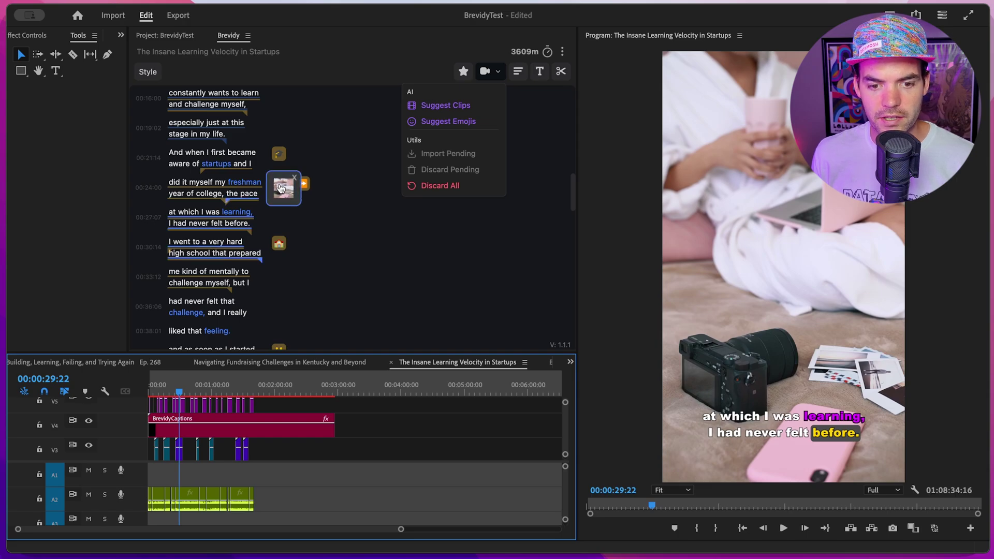
{"action": "left_click", "coordinate": [280, 194]}
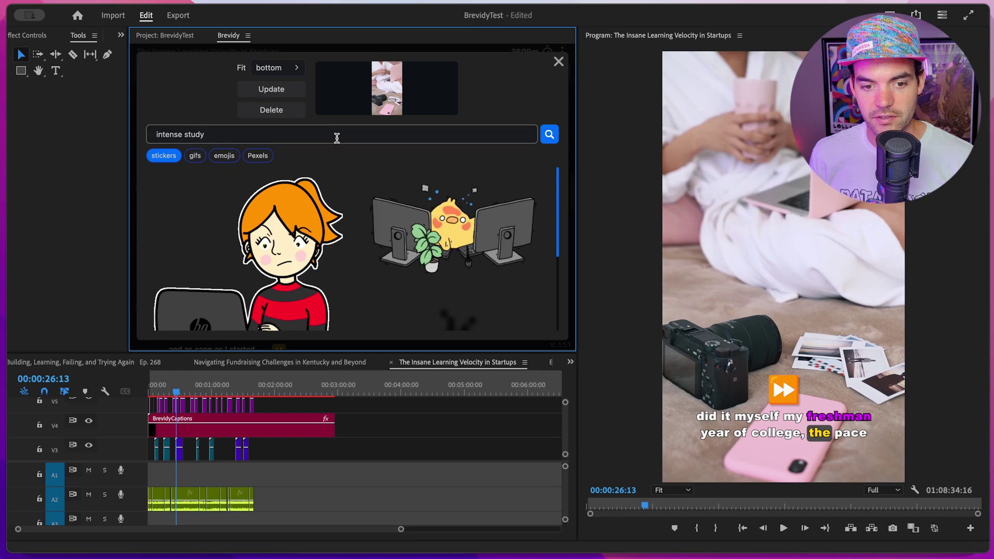
{"action": "left_click", "coordinate": [259, 154]}
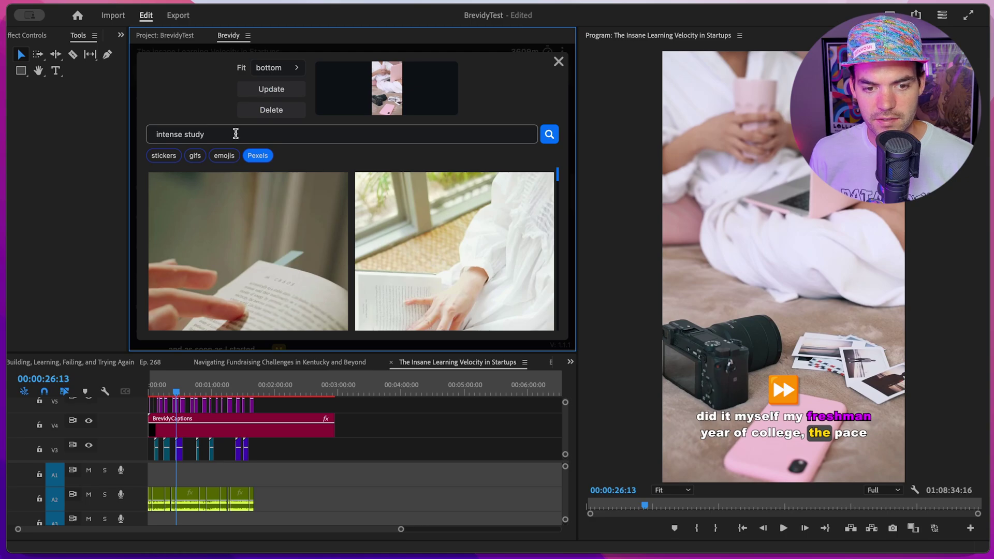
{"action": "left_click_drag", "start_coordinate": [231, 135], "coordinate": [132, 126]}
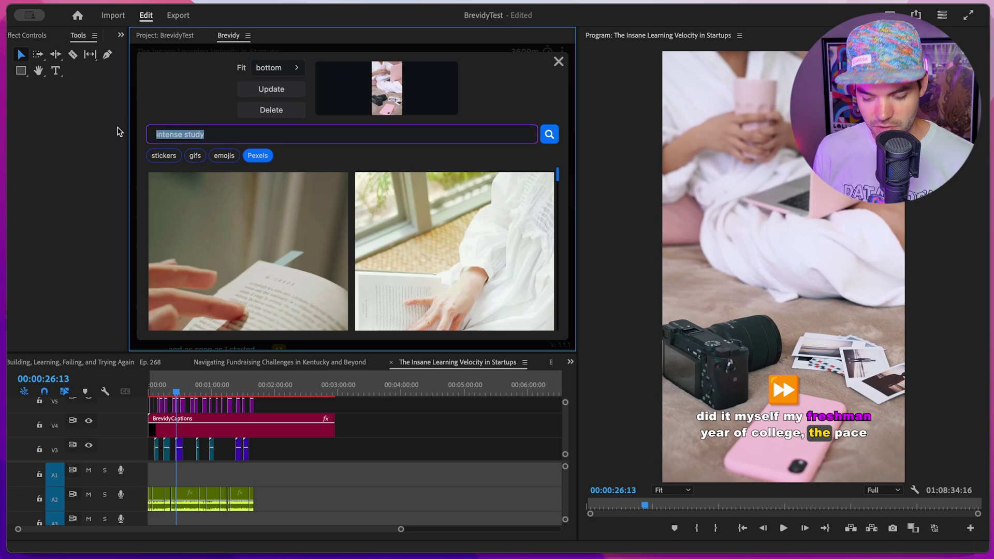
{"action": "type", "text": "intensity"}
{"action": "key", "text": "Return"}
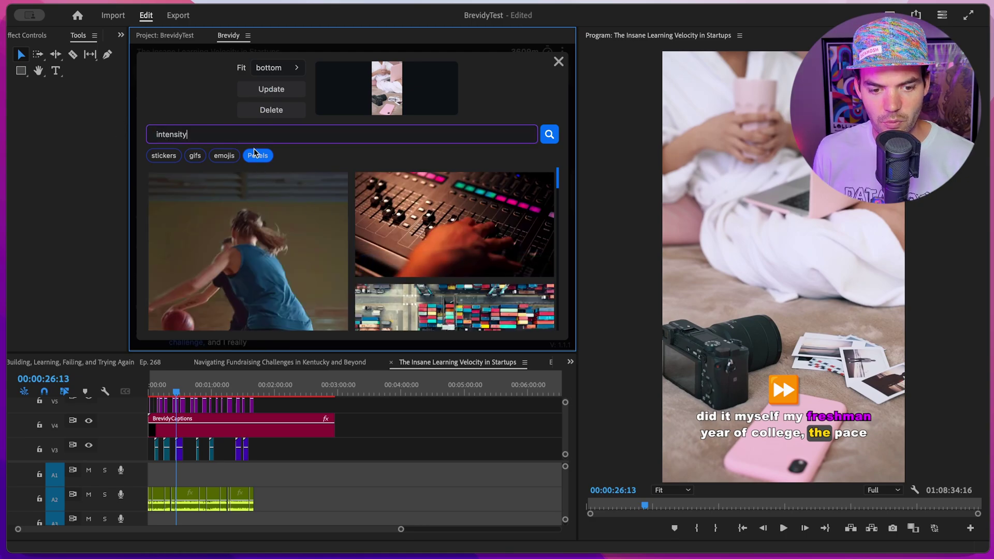
{"action": "double_click", "coordinate": [245, 130]}
{"action": "type", "text": "dedication"}
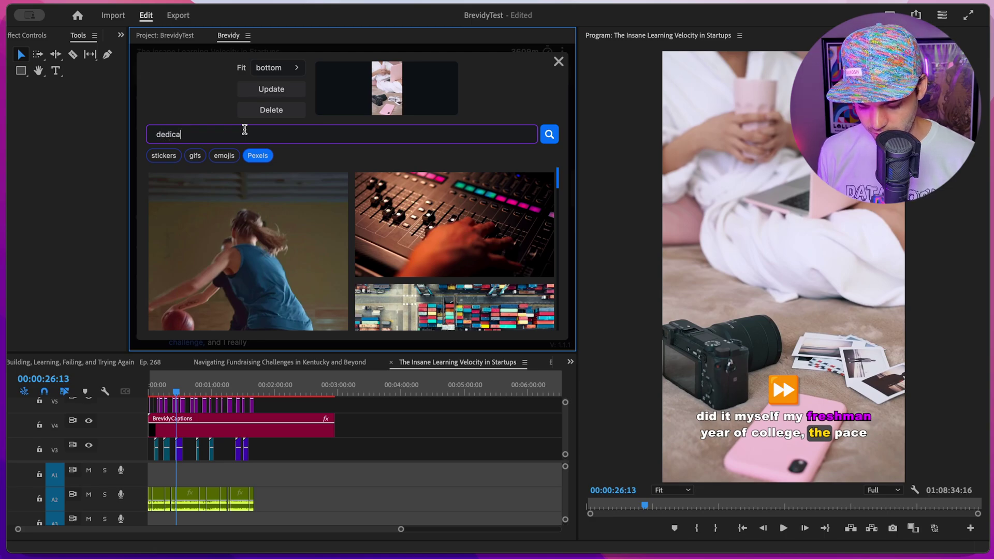
{"action": "key", "text": "Return"}
Set the clip fit to Full Screen and use the whiteboard-writing video.
{"action": "mouse_move", "coordinate": [539, 276]}
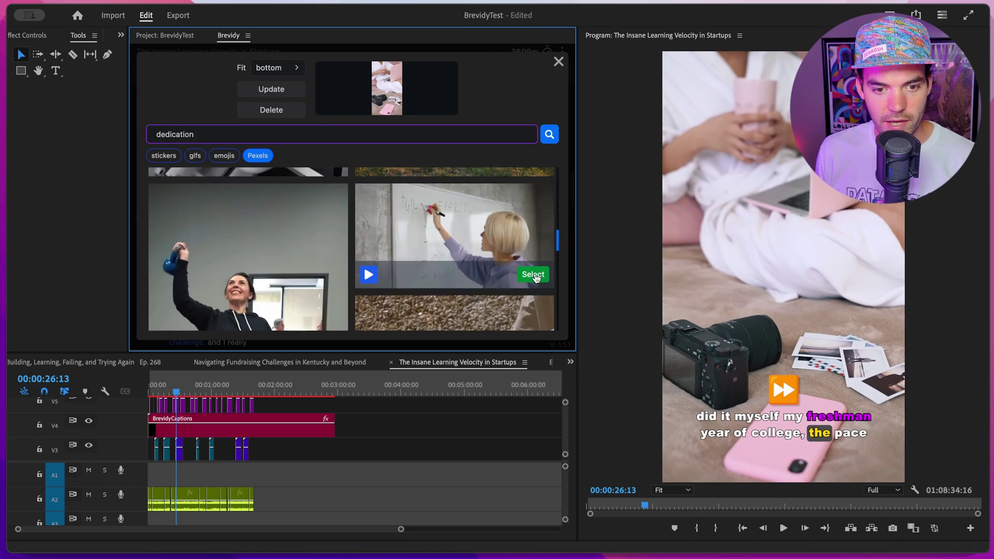
{"action": "left_click", "coordinate": [292, 70]}
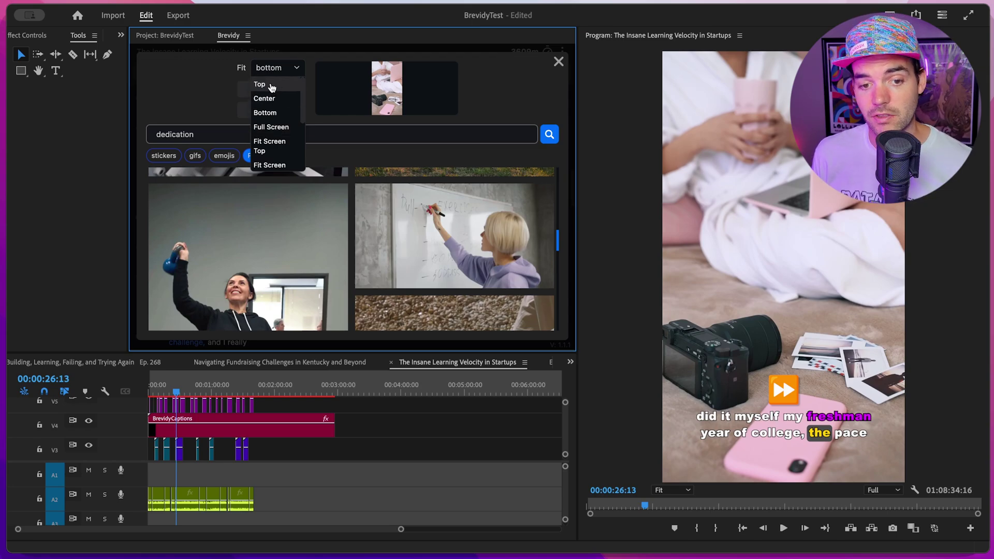
{"action": "scroll", "coordinate": [276, 130], "scroll_direction": "down", "scroll_amount": 1}
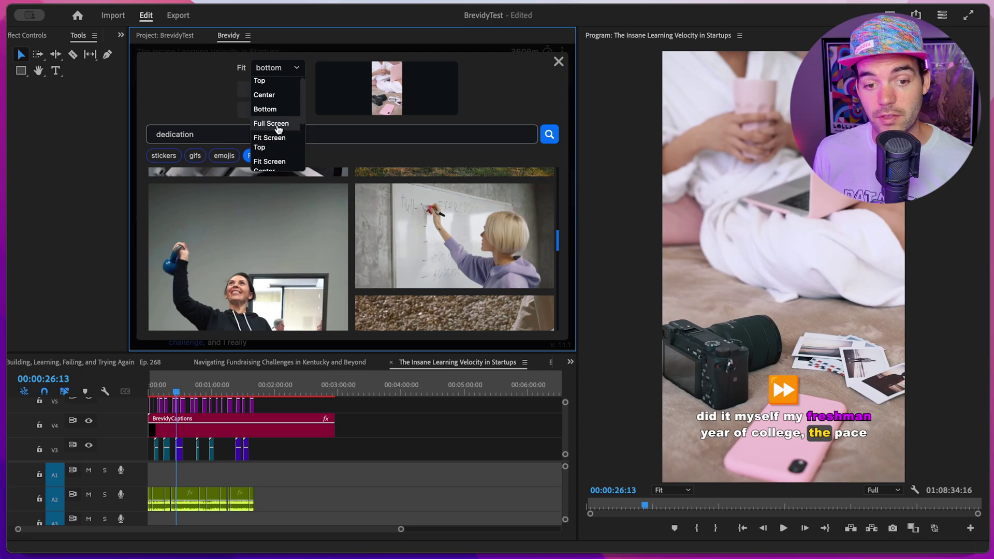
{"action": "left_click", "coordinate": [276, 125]}
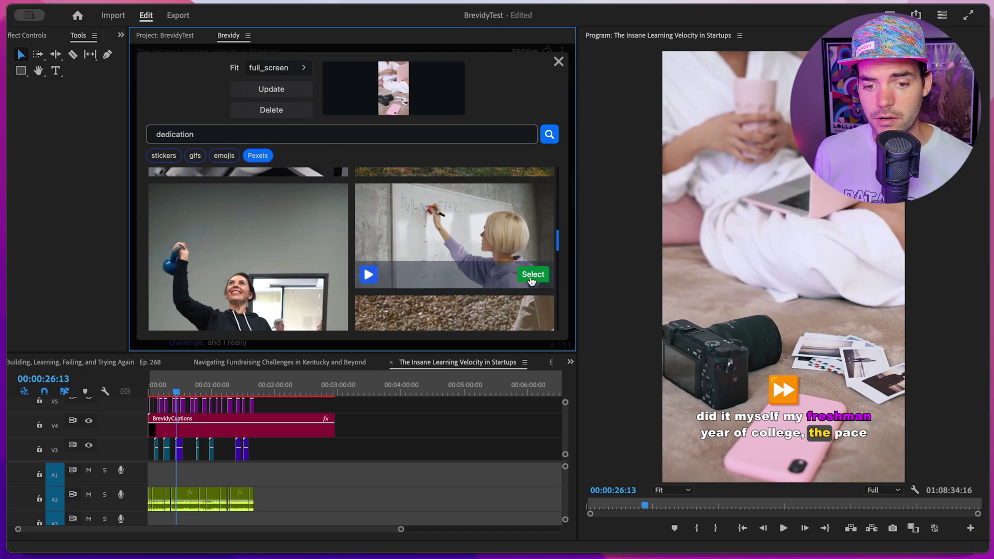
{"action": "left_click", "coordinate": [527, 279]}
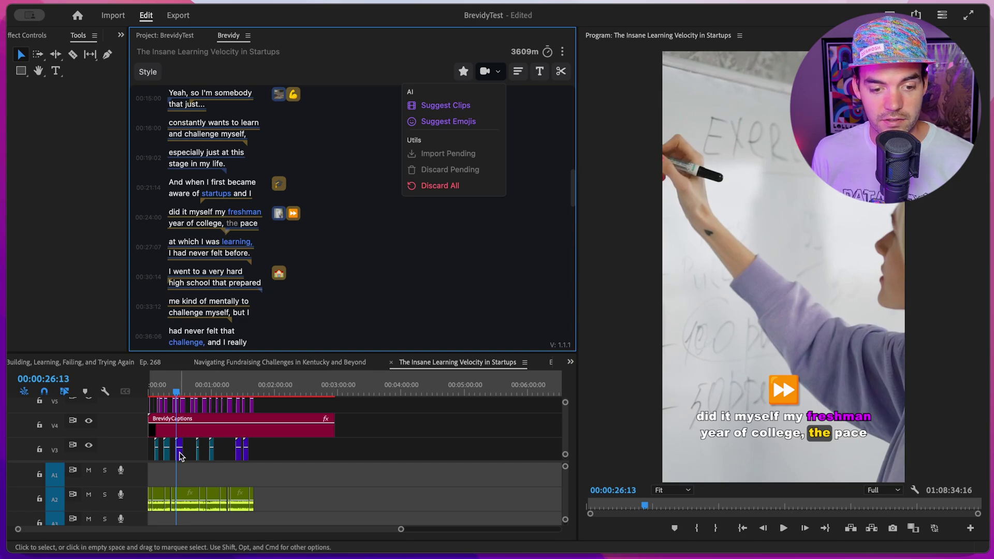
{"action": "scroll", "coordinate": [182, 452], "scroll_direction": "up", "scroll_amount": 3}
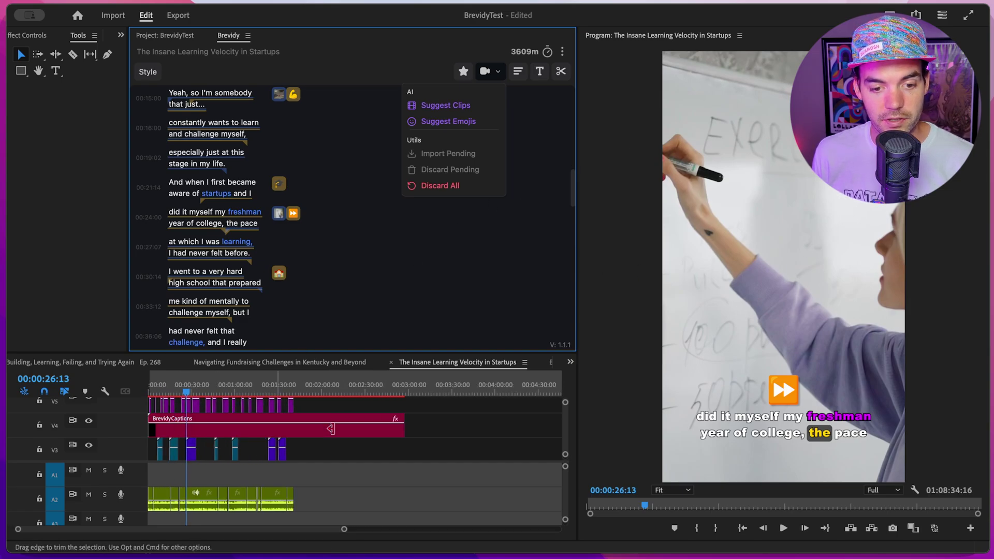
In highlight mode, unhighlight the word 'startups' in the transcript.
{"action": "left_click", "coordinate": [462, 72]}
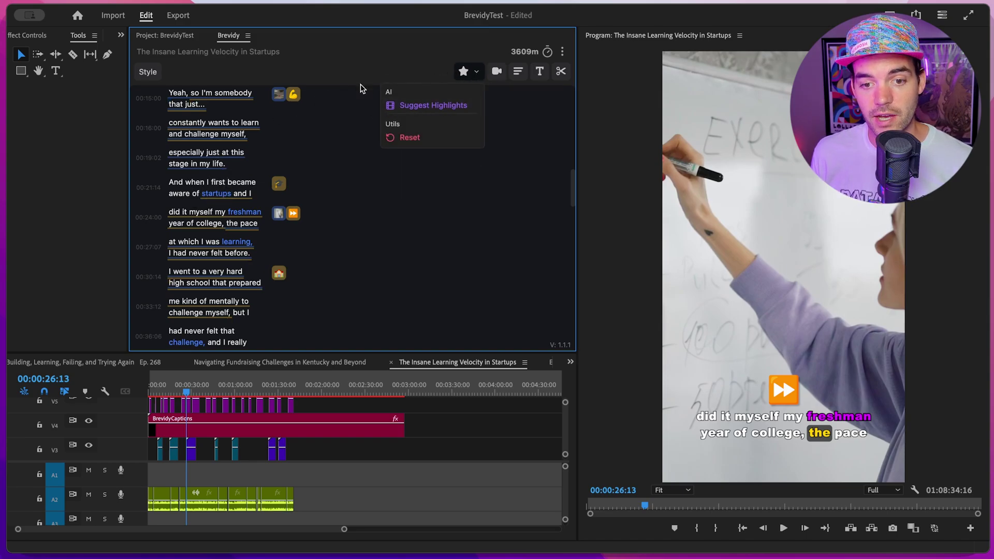
{"action": "left_click", "coordinate": [213, 195]}
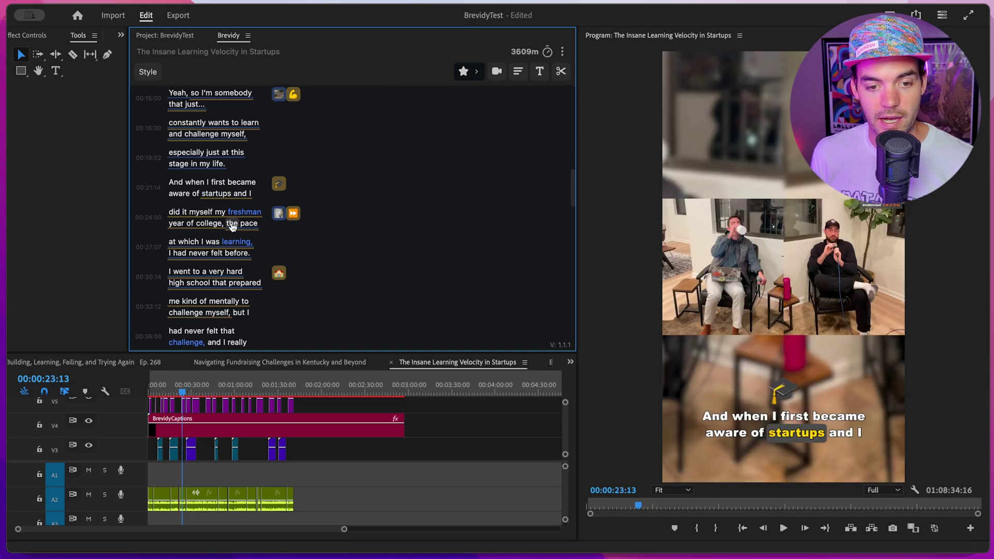
{"action": "scroll", "coordinate": [230, 226], "scroll_direction": "up", "scroll_amount": 3}
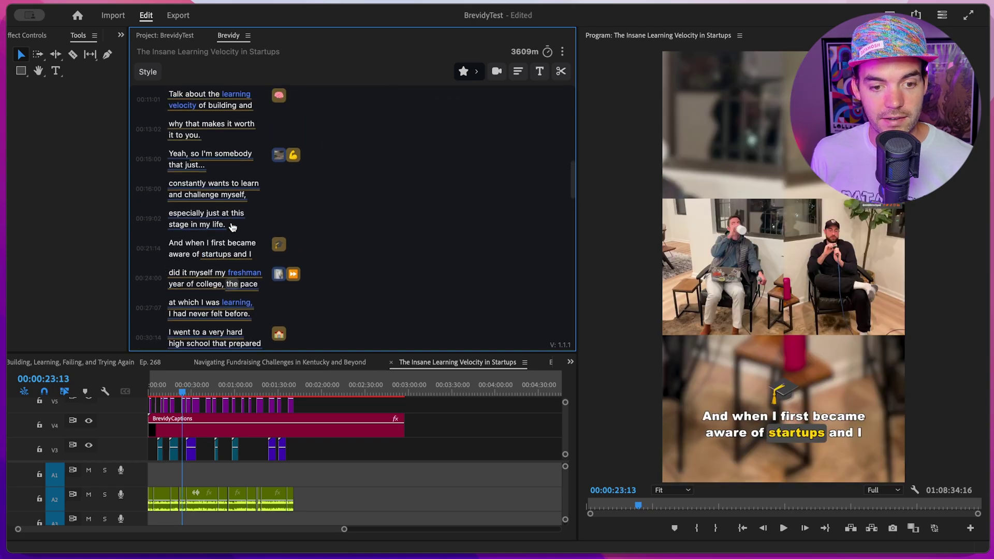
Apply the BG Zoom caption preset with captions positioned at the bottom.
{"action": "left_click", "coordinate": [148, 72]}
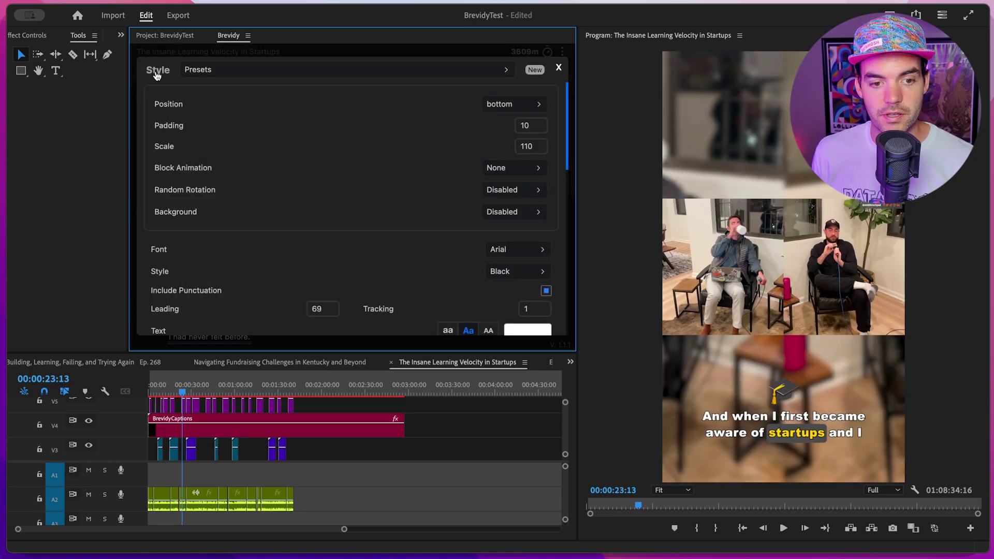
{"action": "left_click", "coordinate": [283, 77]}
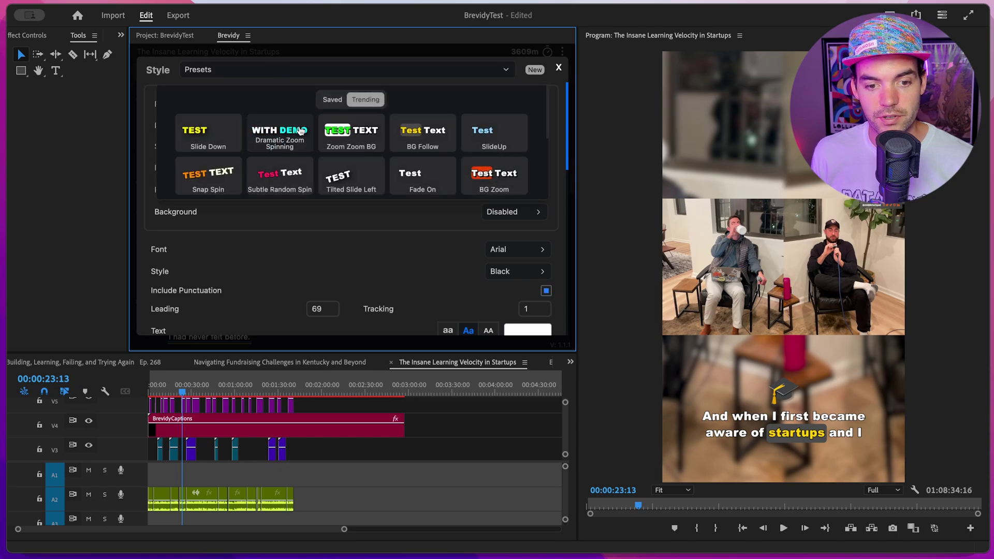
{"action": "scroll", "coordinate": [290, 134], "scroll_direction": "down", "scroll_amount": 1}
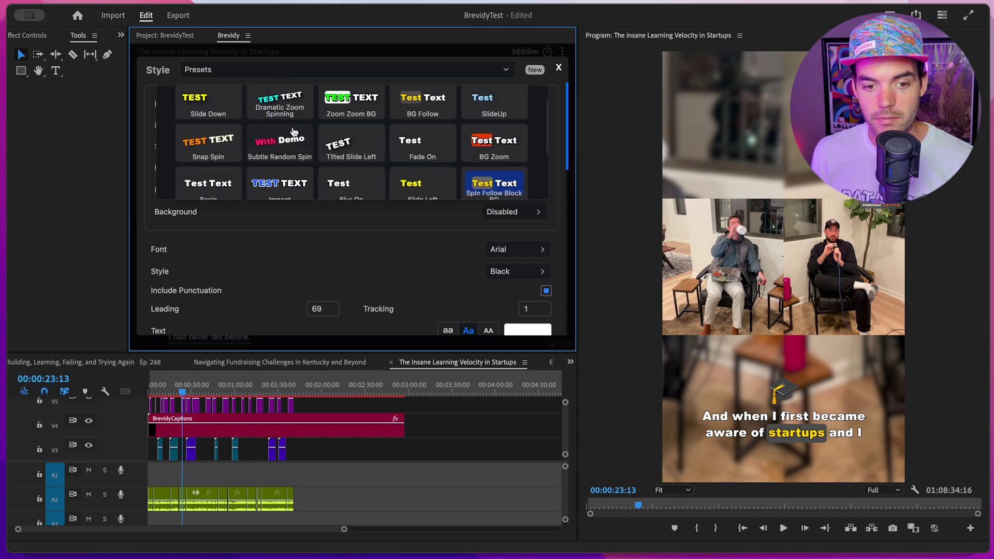
{"action": "left_click", "coordinate": [500, 143]}
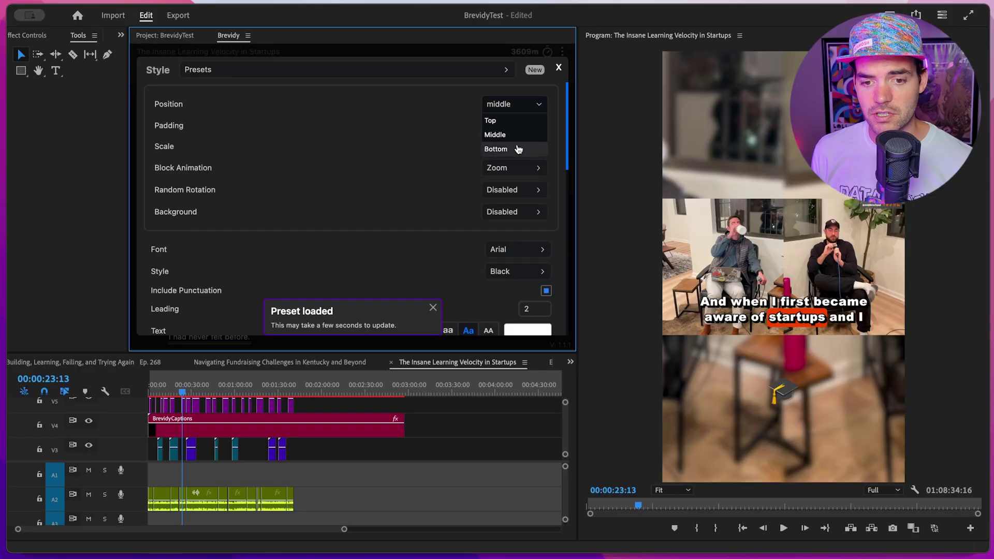
{"action": "left_click", "coordinate": [518, 149]}
Change the caption font from Arial to AdobeClean.
{"action": "scroll", "coordinate": [501, 199], "scroll_direction": "down", "scroll_amount": 2}
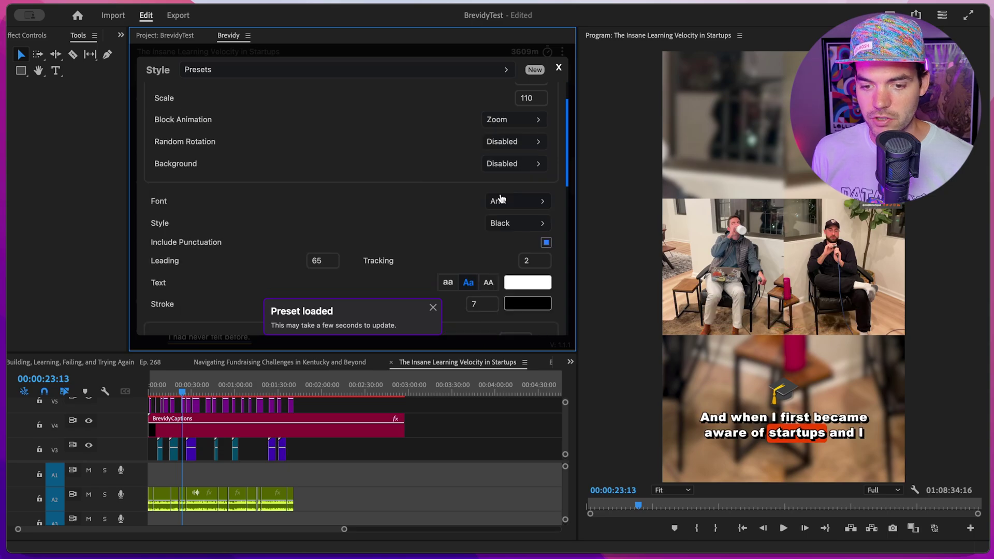
{"action": "left_click", "coordinate": [501, 200]}
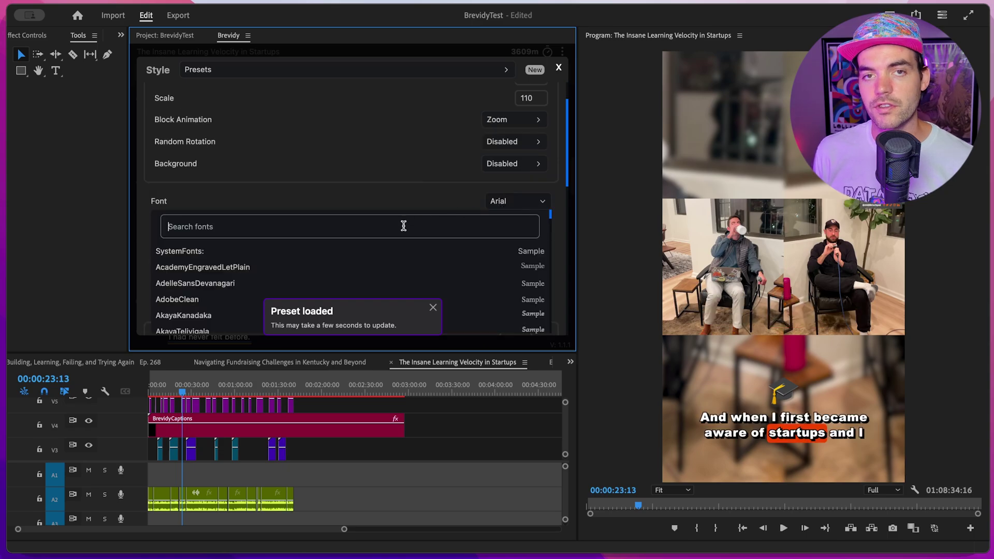
{"action": "scroll", "coordinate": [373, 194], "scroll_direction": "down", "scroll_amount": 1}
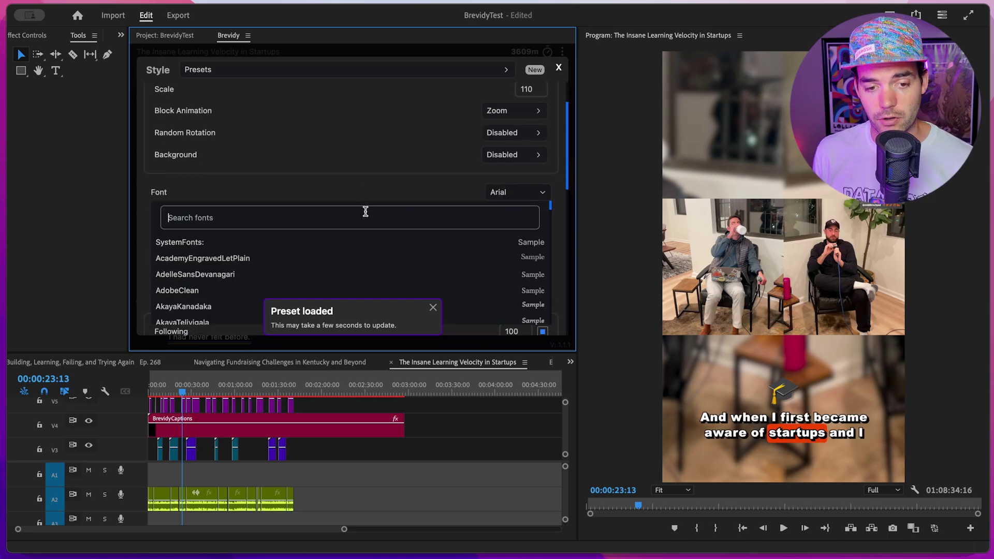
{"action": "type", "text": "adobe"}
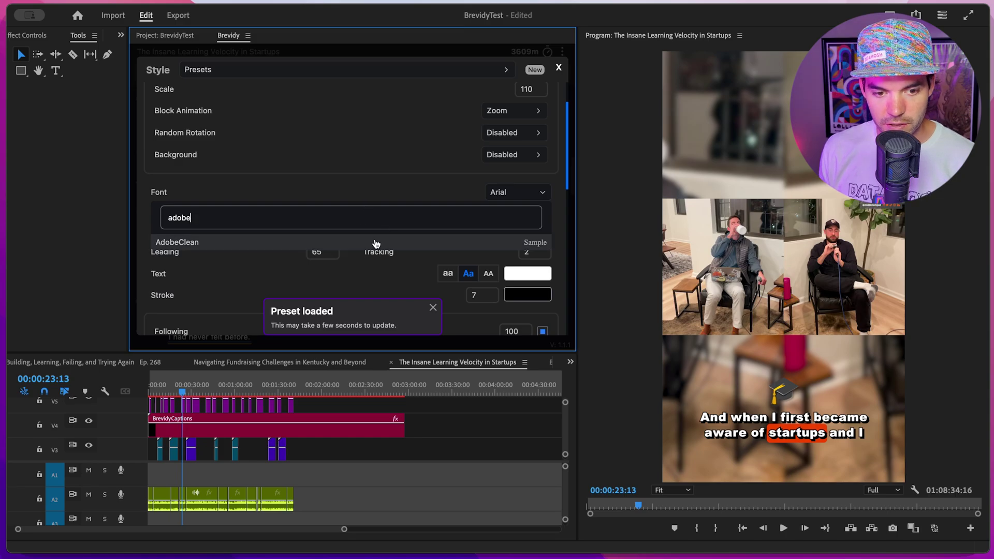
{"action": "left_click", "coordinate": [372, 241]}
{"action": "left_click", "coordinate": [560, 68]}
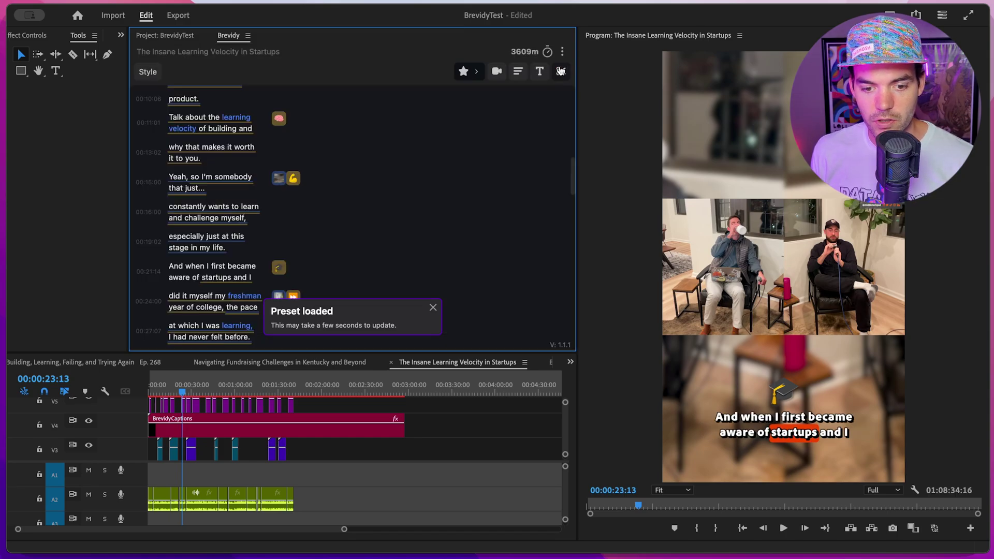
Reformat the captions to 1 line and a maximum of 20 characters.
{"action": "left_click", "coordinate": [520, 72]}
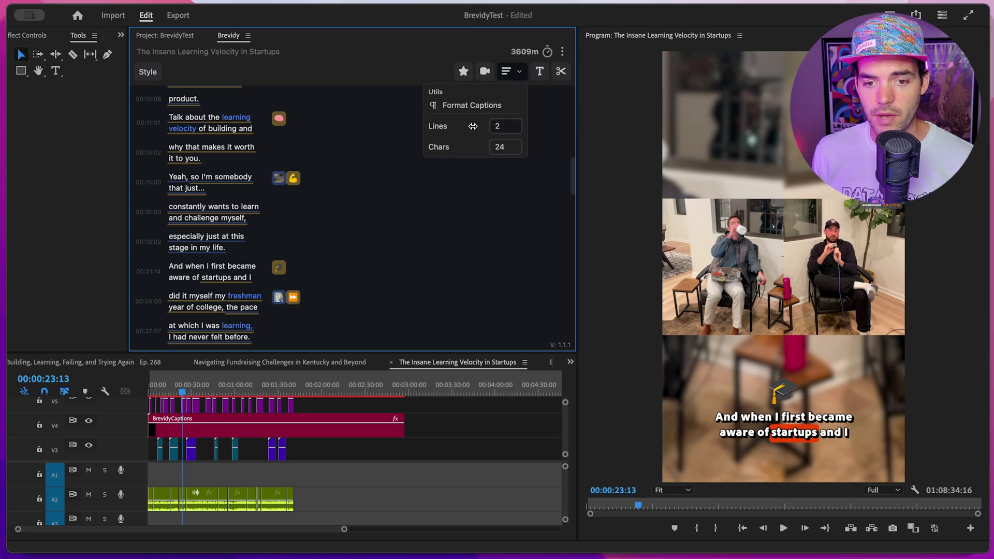
{"action": "left_click_drag", "start_coordinate": [473, 126], "coordinate": [459, 126]}
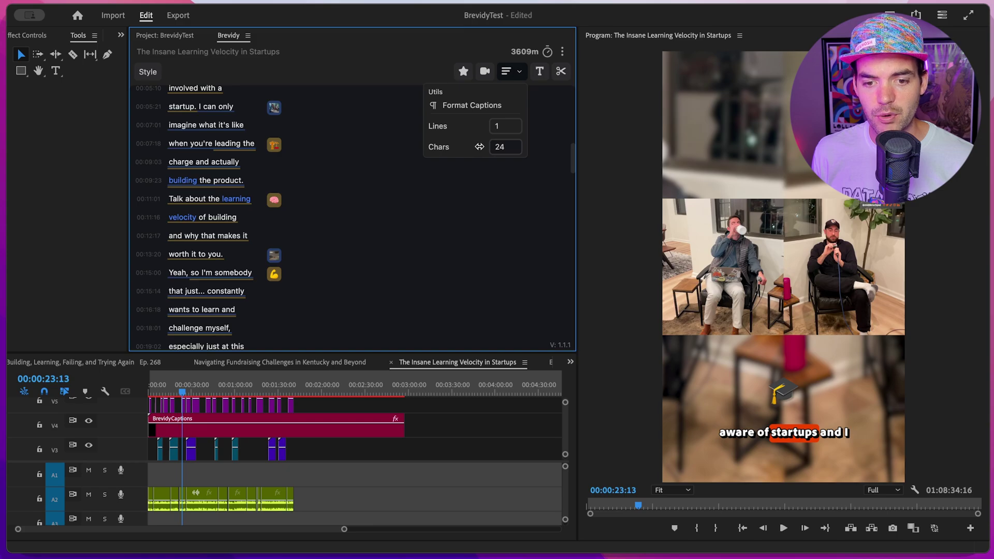
{"action": "left_click_drag", "start_coordinate": [474, 146], "coordinate": [417, 146]}
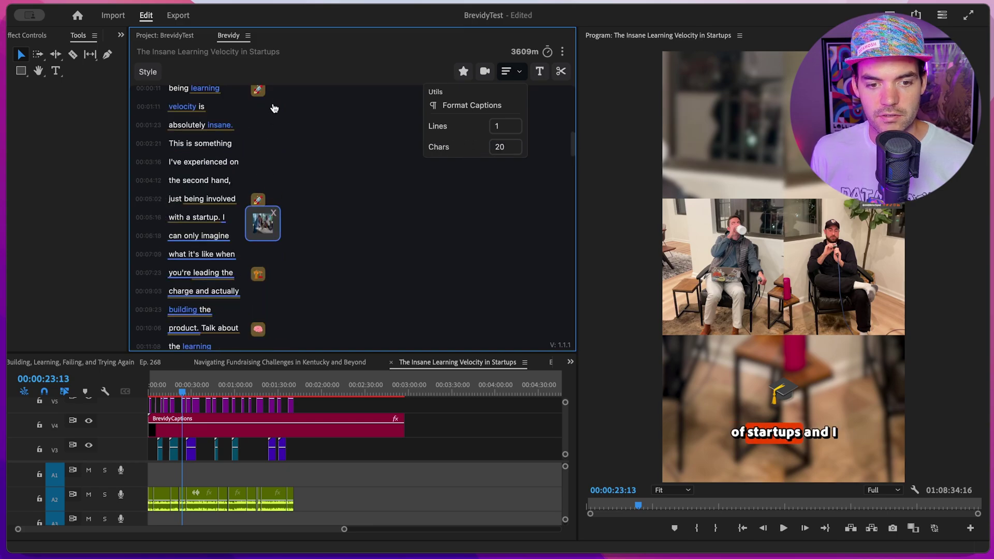
{"action": "left_click", "coordinate": [485, 106]}
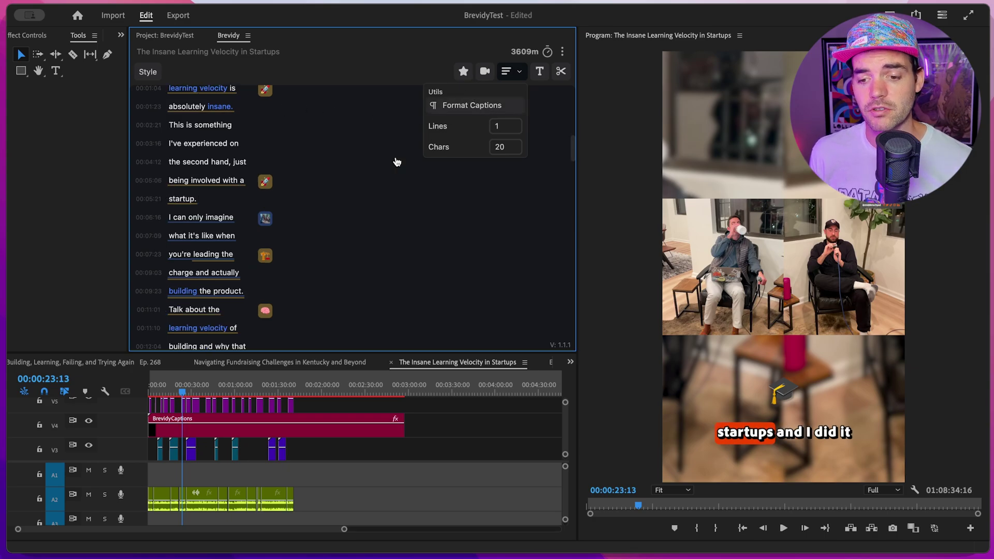
Rewind to the sequence start and play it to review the new captions.
{"action": "left_click", "coordinate": [163, 389]}
{"action": "left_click_drag", "start_coordinate": [163, 392], "coordinate": [148, 392]}
{"action": "key", "text": "space"}
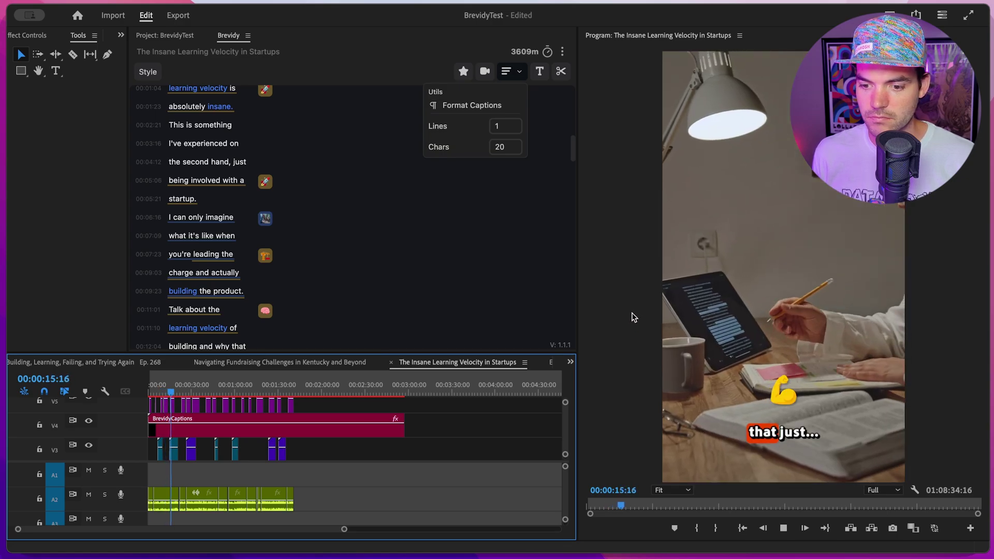
Stop playback and move the playhead to about one minute in.
{"action": "scroll", "coordinate": [268, 194], "scroll_direction": "down", "scroll_amount": 4}
{"action": "left_click", "coordinate": [268, 194]}
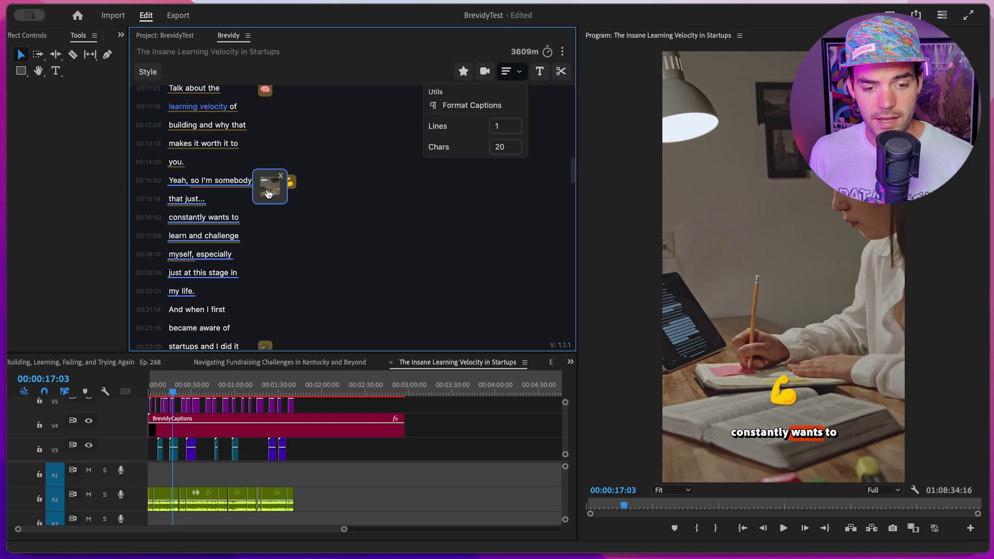
{"action": "left_click_drag", "start_coordinate": [186, 388], "coordinate": [237, 388]}
{"action": "scroll", "coordinate": [274, 218], "scroll_direction": "down", "scroll_amount": 15}
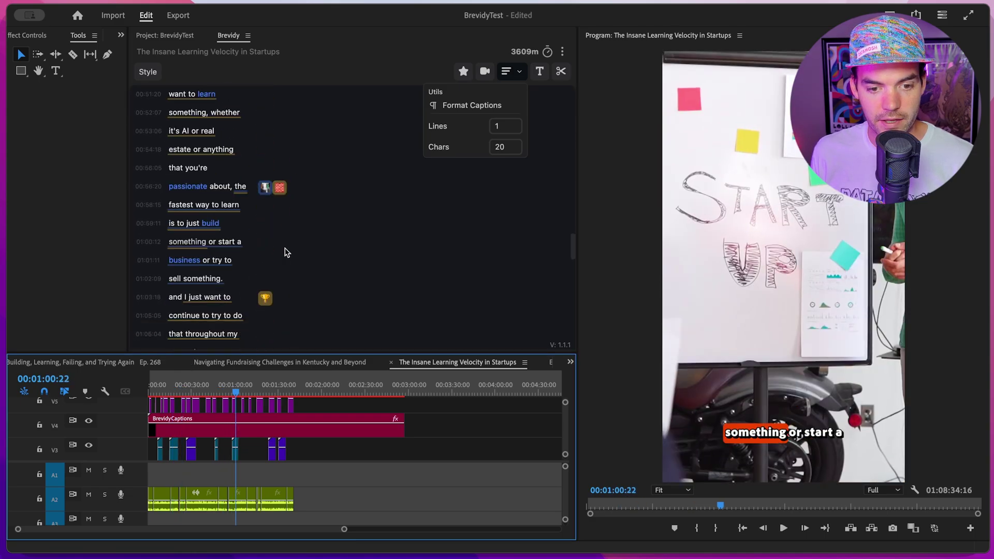
Search stickers for 'business' to replace the 'passionate about, the' stock clip.
{"action": "left_click", "coordinate": [265, 166]}
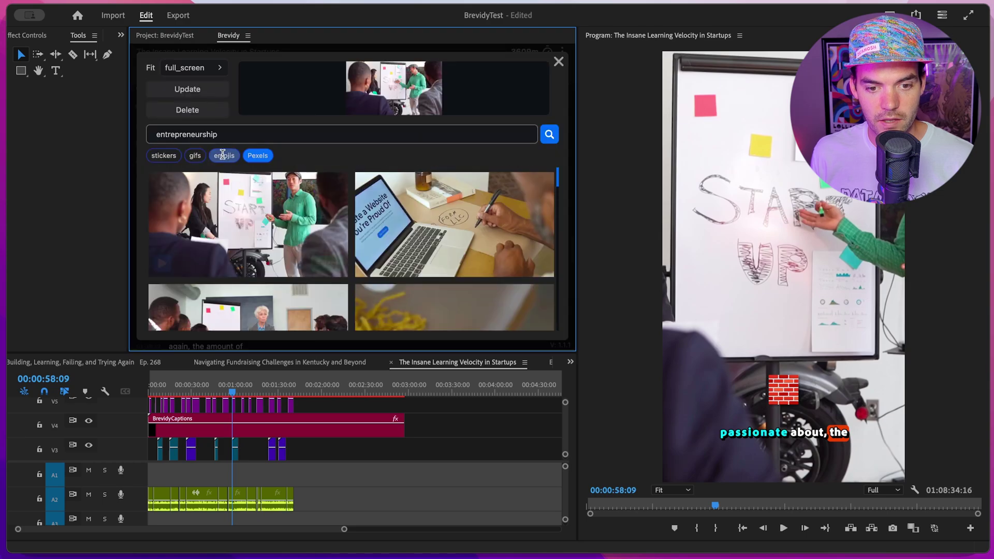
{"action": "left_click", "coordinate": [198, 156]}
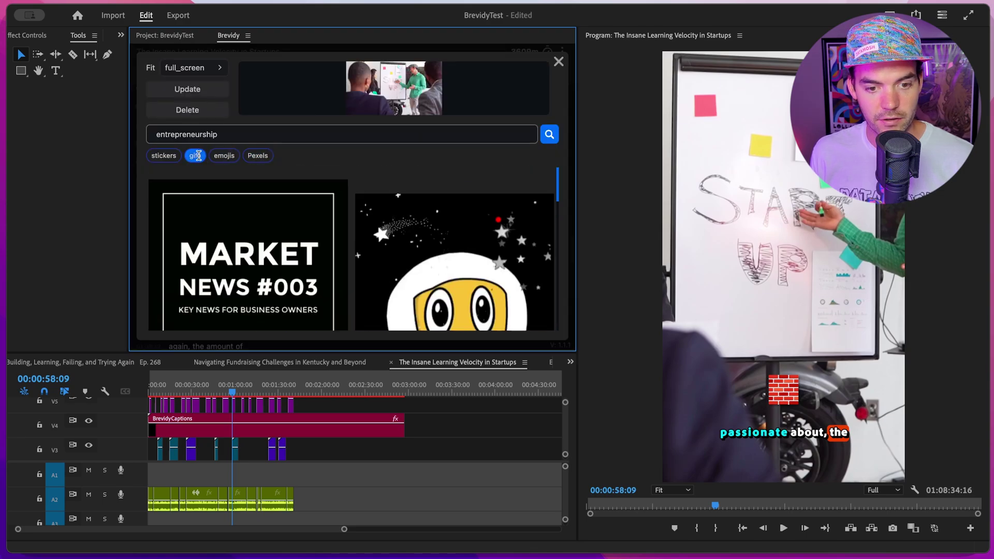
{"action": "left_click", "coordinate": [172, 156]}
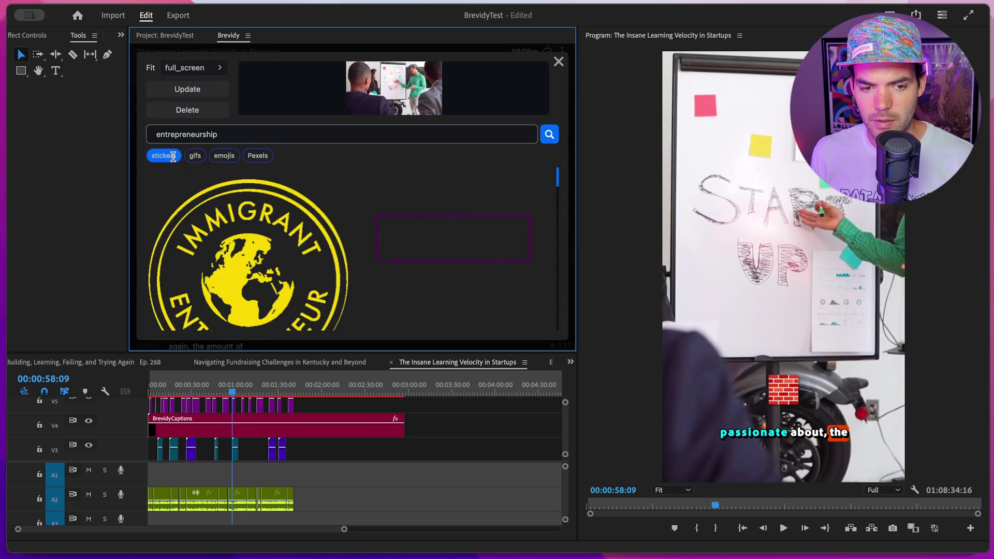
{"action": "double_click", "coordinate": [298, 135]}
{"action": "type", "text": "b"}
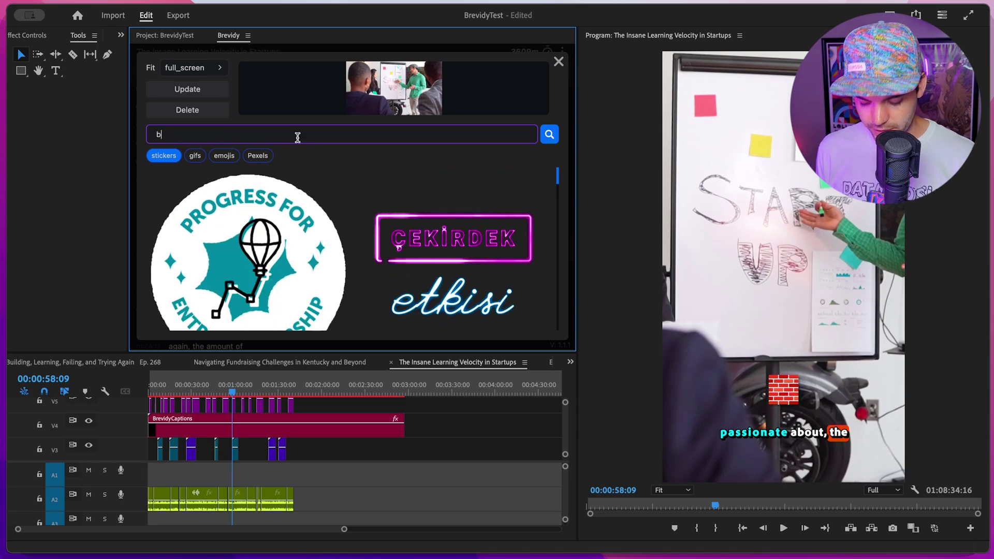
{"action": "type", "text": "usiness"}
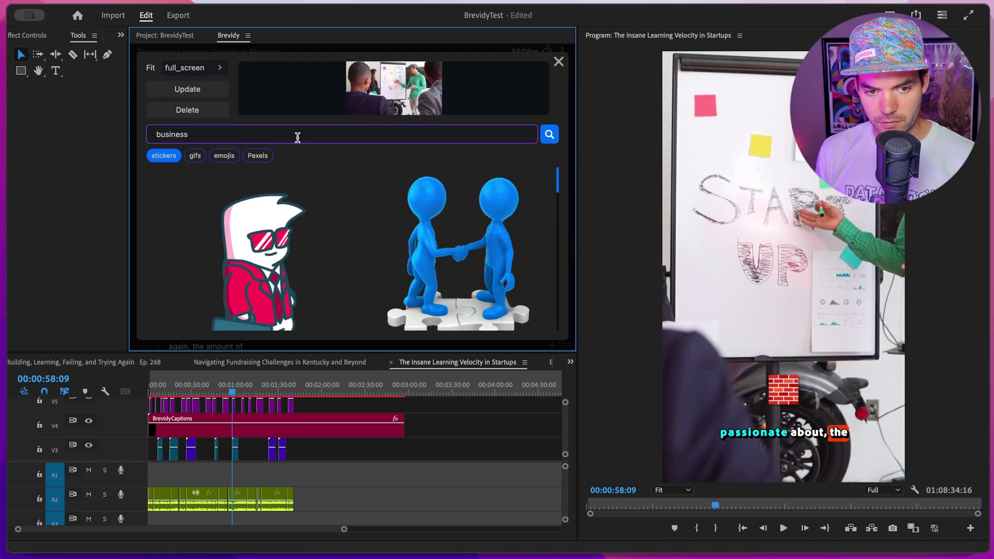
Place the red-suited businessman sticker with top fit and zoom the timeline in.
{"action": "scroll", "coordinate": [316, 173], "scroll_direction": "down", "scroll_amount": 1}
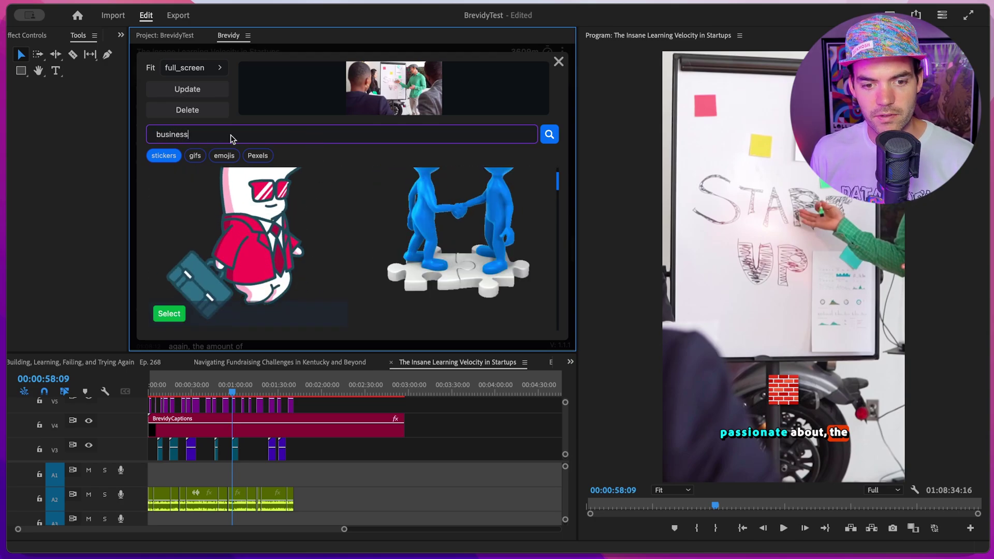
{"action": "left_click", "coordinate": [209, 68]}
{"action": "left_click", "coordinate": [169, 84]}
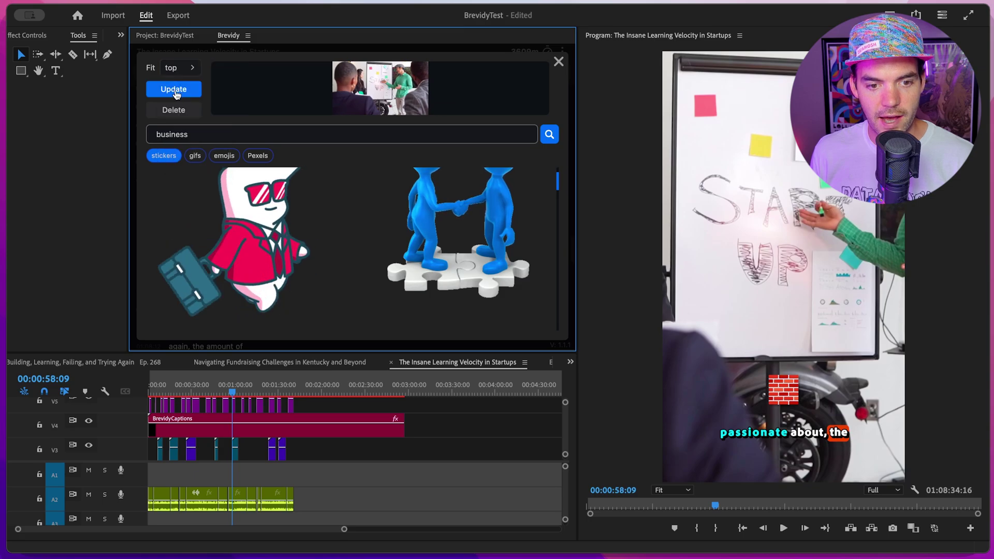
{"action": "mouse_move", "coordinate": [234, 240]}
{"action": "left_click", "coordinate": [175, 300]}
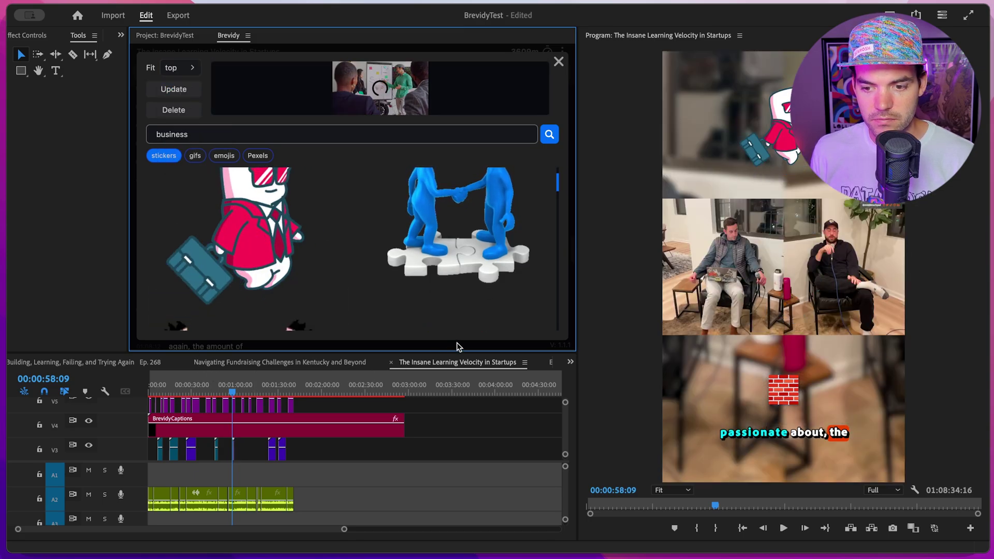
{"action": "key", "text": "="}
{"action": "key", "text": "="}
{"action": "key", "text": "="}
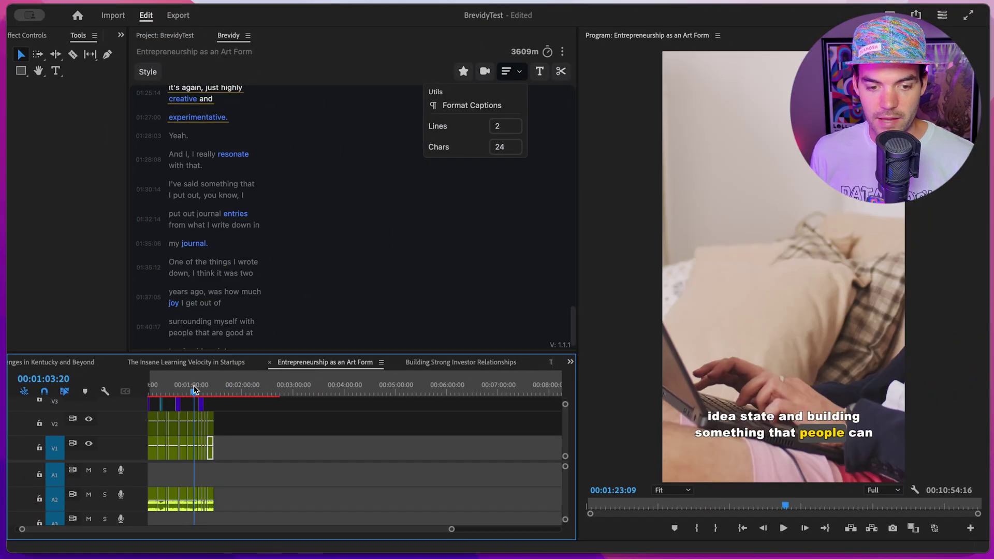
Scrub the Entrepreneurship as an Art Form sequence and zoom in on its clips.
{"action": "mouse_move", "coordinate": [176, 396]}
{"action": "left_mouse_down"}
{"action": "mouse_move", "coordinate": [192, 396]}
{"action": "mouse_move", "coordinate": [151, 395]}
{"action": "mouse_move", "coordinate": [171, 396]}
{"action": "left_mouse_up"}
{"action": "key", "text": "="}
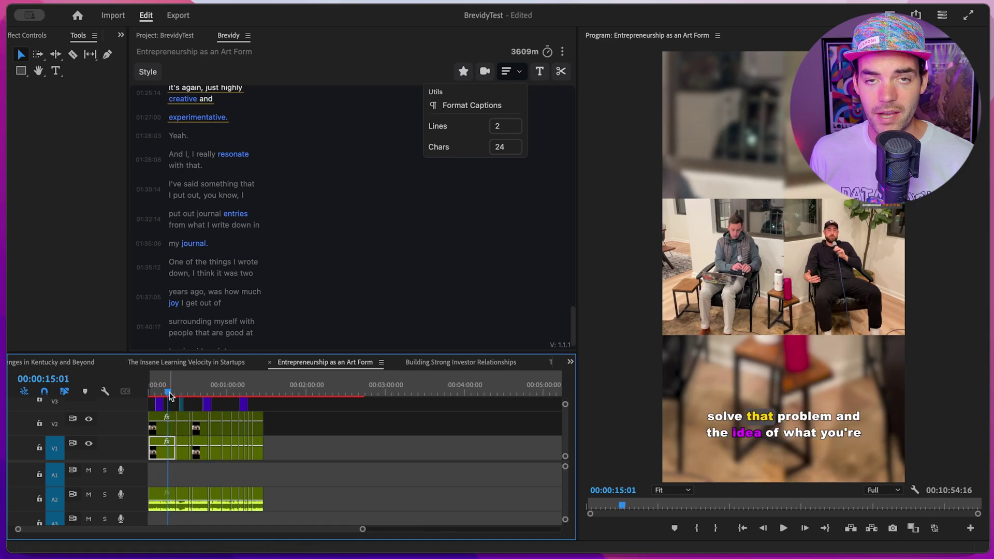